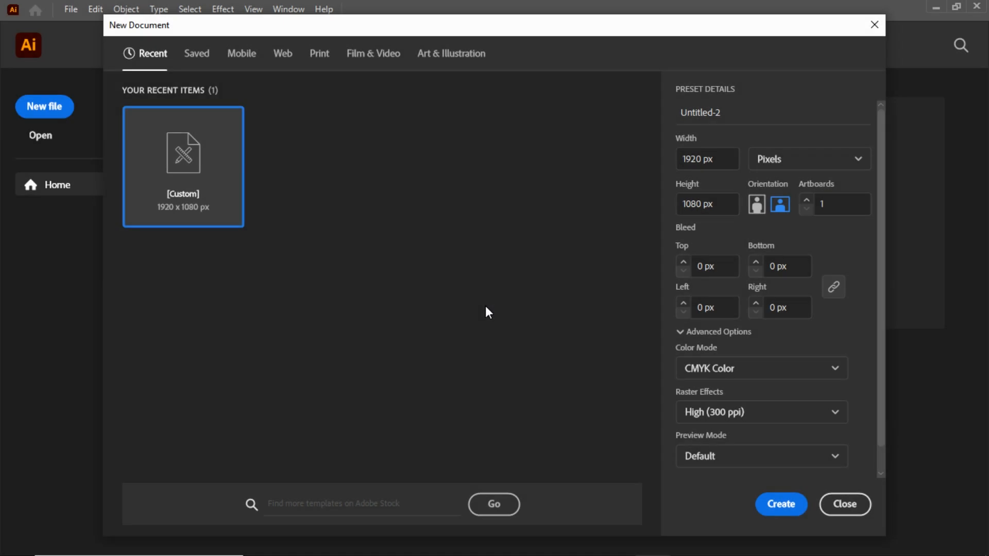
- Create a 1920 x 1080 px CMYK document and set the default fill to none
{"action": "left_click", "coordinate": [782, 507]}
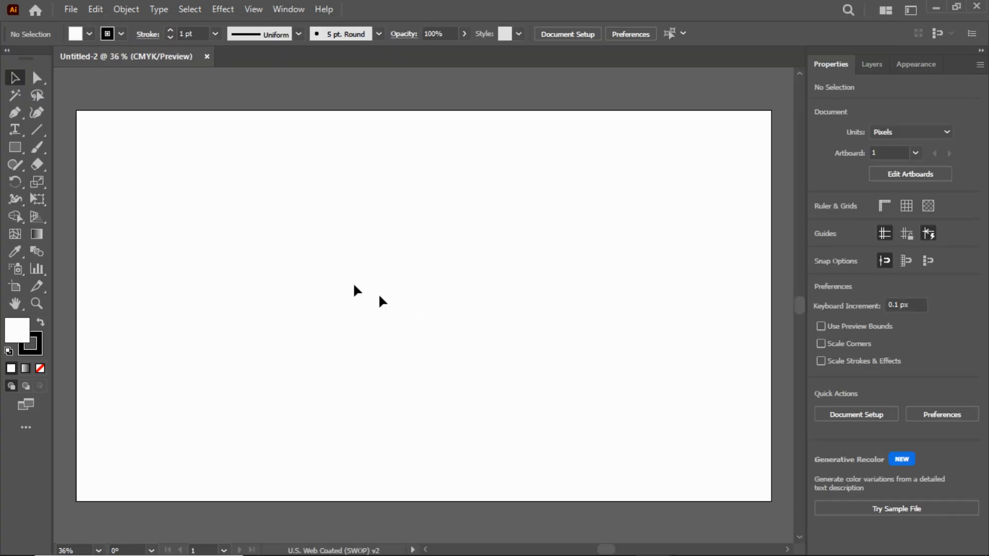
{"action": "left_click", "coordinate": [88, 34]}
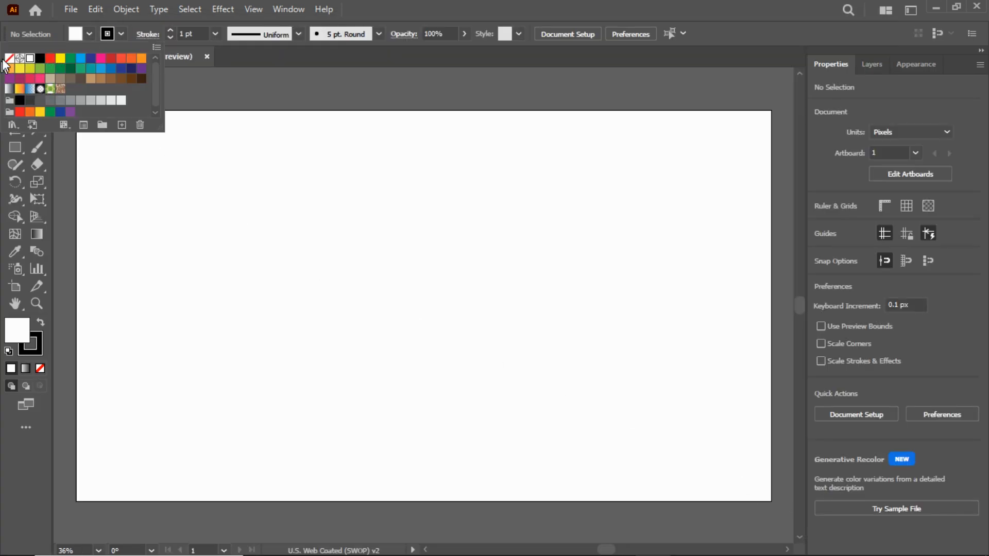
{"action": "left_click", "coordinate": [9, 58]}
{"action": "left_click", "coordinate": [121, 34]}
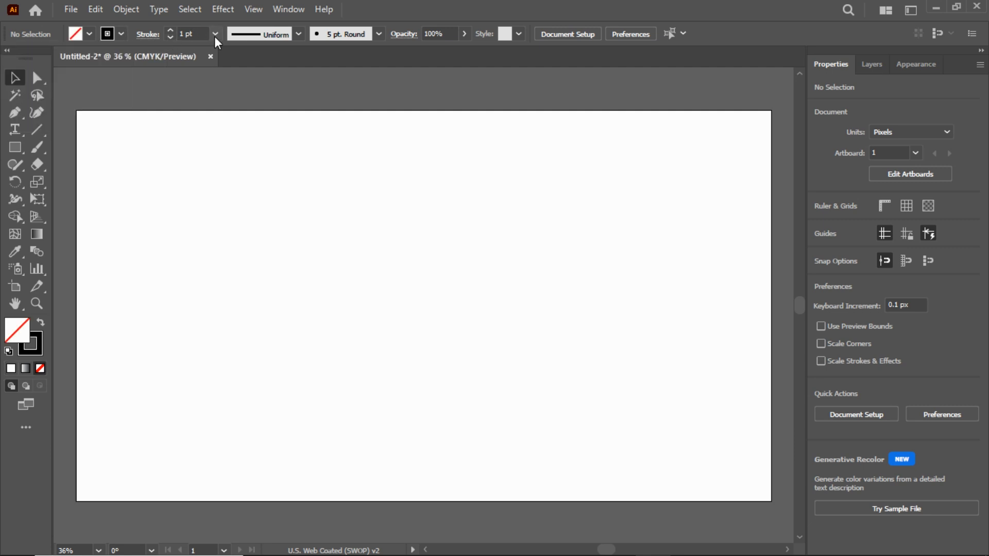
{"action": "left_click", "coordinate": [148, 35]}
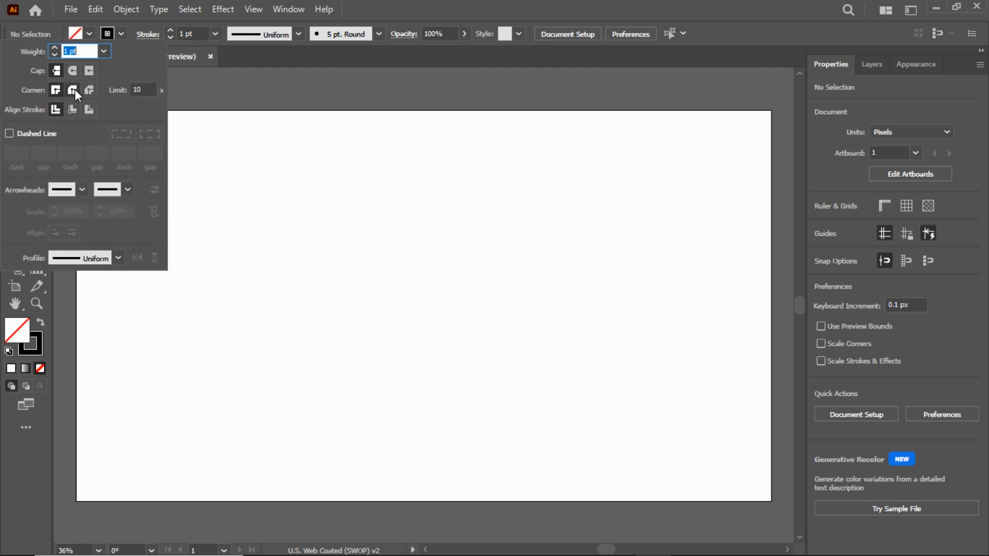
- Create an 800 x 800 px circle with the Ellipse tool
{"action": "left_click_drag", "start_coordinate": [15, 148], "coordinate": [50, 181]}
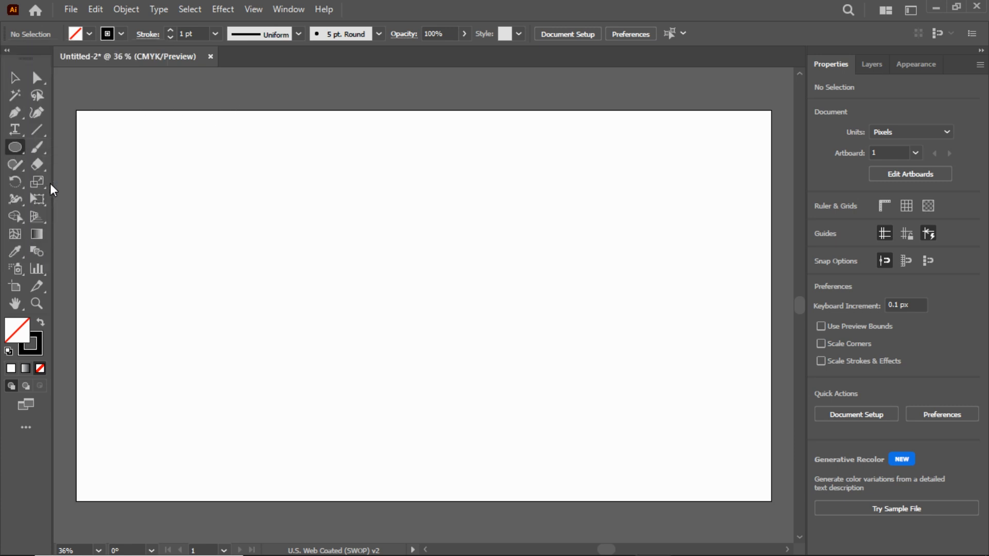
{"action": "left_click", "coordinate": [418, 273]}
{"action": "left_click_drag", "start_coordinate": [475, 254], "coordinate": [458, 260]}
{"action": "type", "text": "800"}
{"action": "left_click_drag", "start_coordinate": [468, 277], "coordinate": [457, 278]}
{"action": "type", "text": "800"}
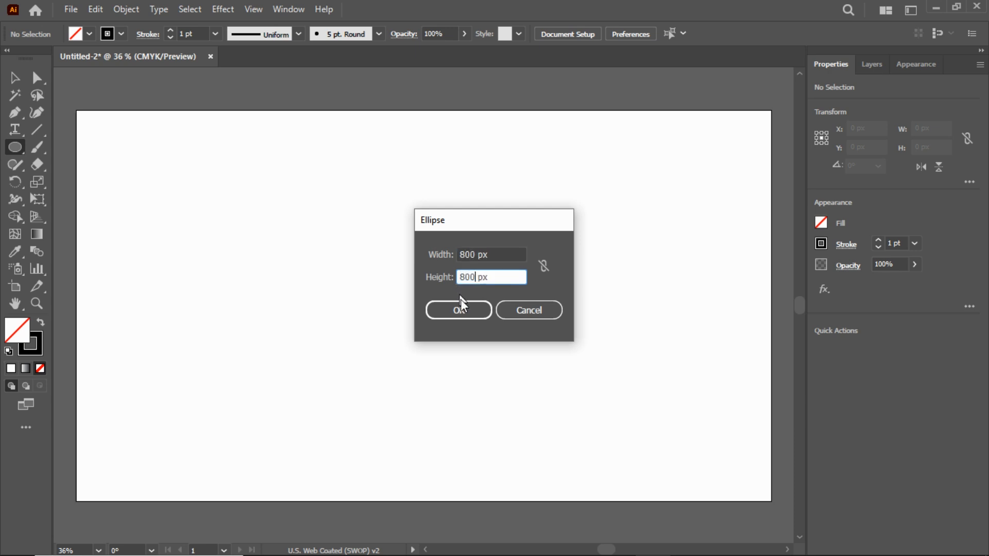
{"action": "left_click", "coordinate": [459, 311]}
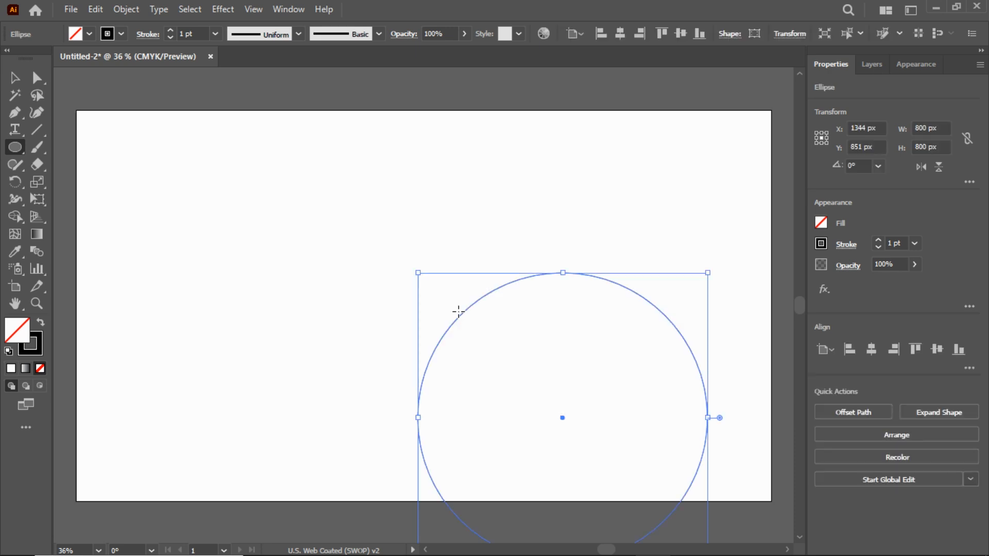
- Centre the 800 px circle horizontally and vertically on the artboard, then deselect it
{"action": "left_click", "coordinate": [291, 11]}
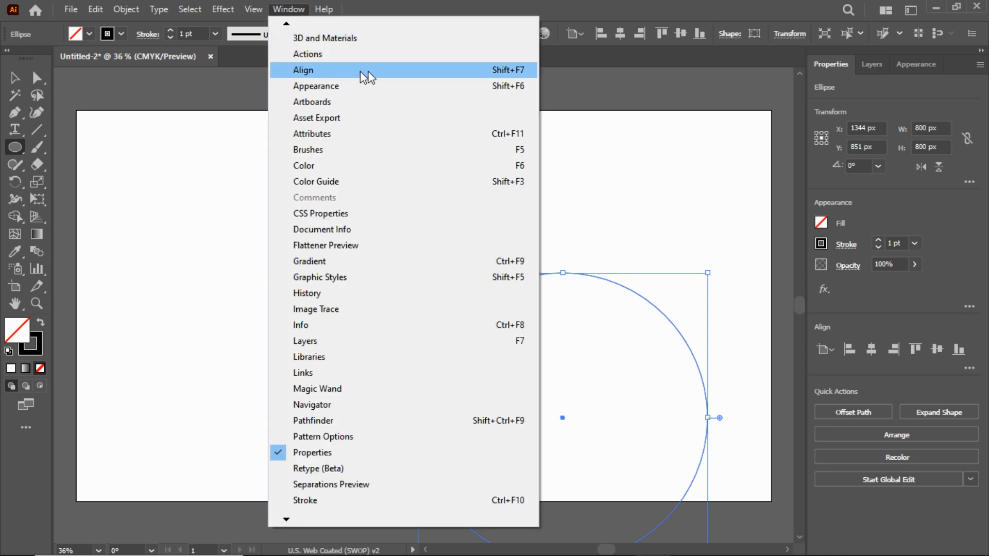
{"action": "left_click", "coordinate": [525, 72]}
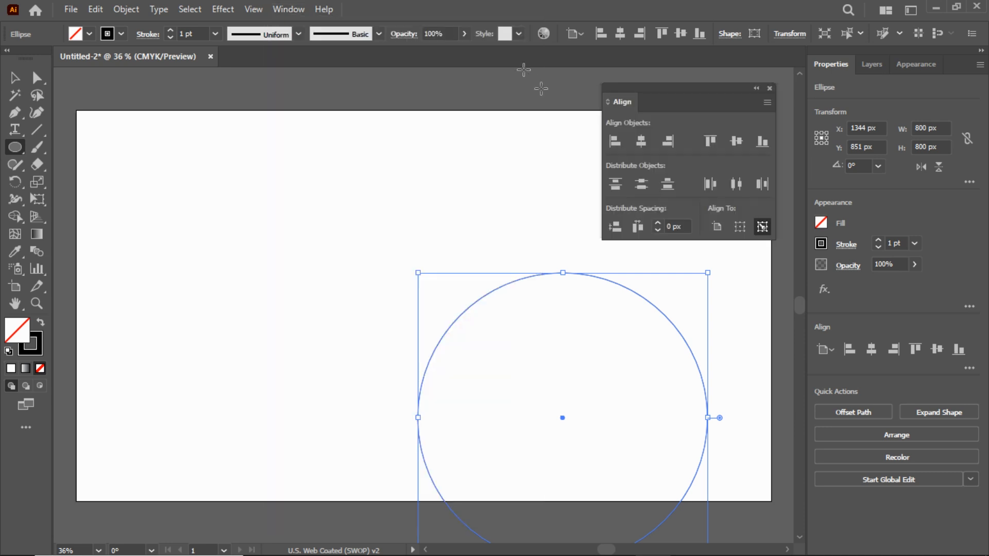
{"action": "left_click", "coordinate": [638, 142]}
{"action": "left_click", "coordinate": [737, 143]}
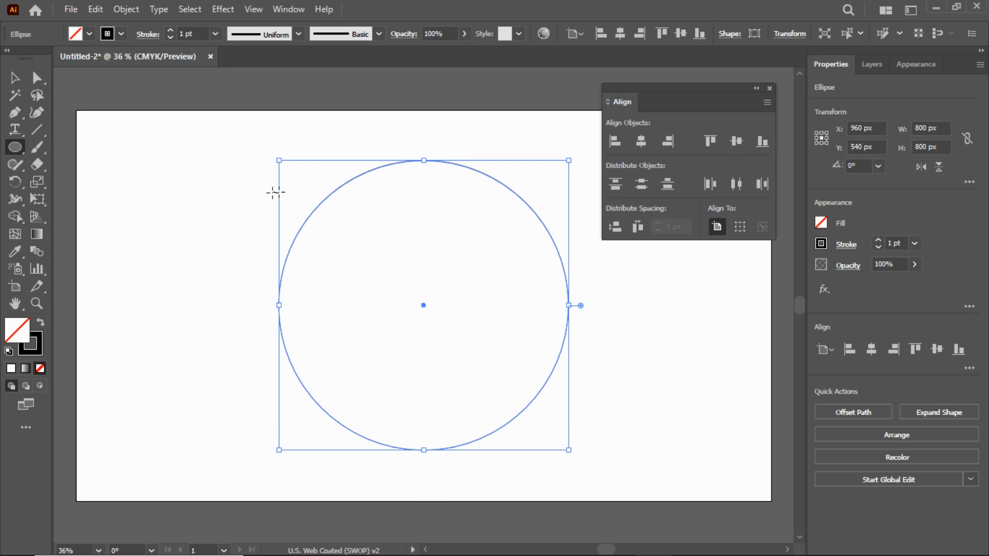
{"action": "left_click", "coordinate": [243, 197], "text": "ctrl"}
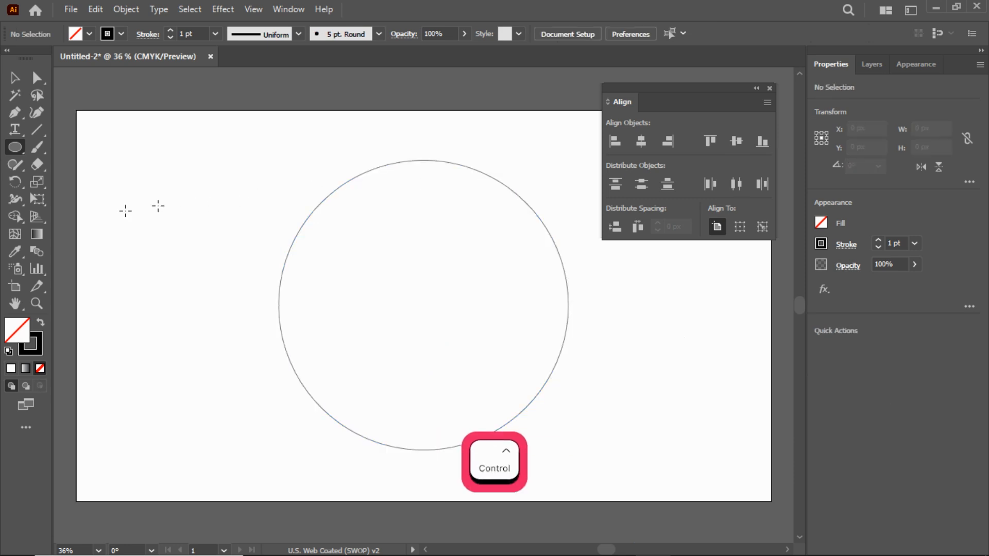
- Create a second circle measuring 400 x 400 px with the Ellipse tool
{"action": "left_click", "coordinate": [234, 189]}
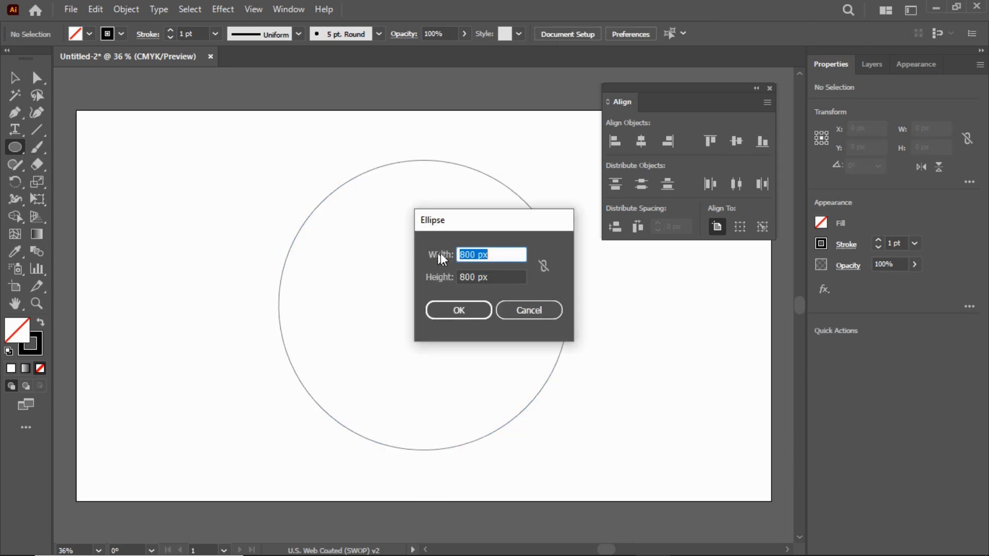
{"action": "left_click_drag", "start_coordinate": [477, 252], "coordinate": [466, 255]}
{"action": "type", "text": "40"}
{"action": "left_click_drag", "start_coordinate": [475, 277], "coordinate": [455, 279]}
{"action": "type", "text": "400"}
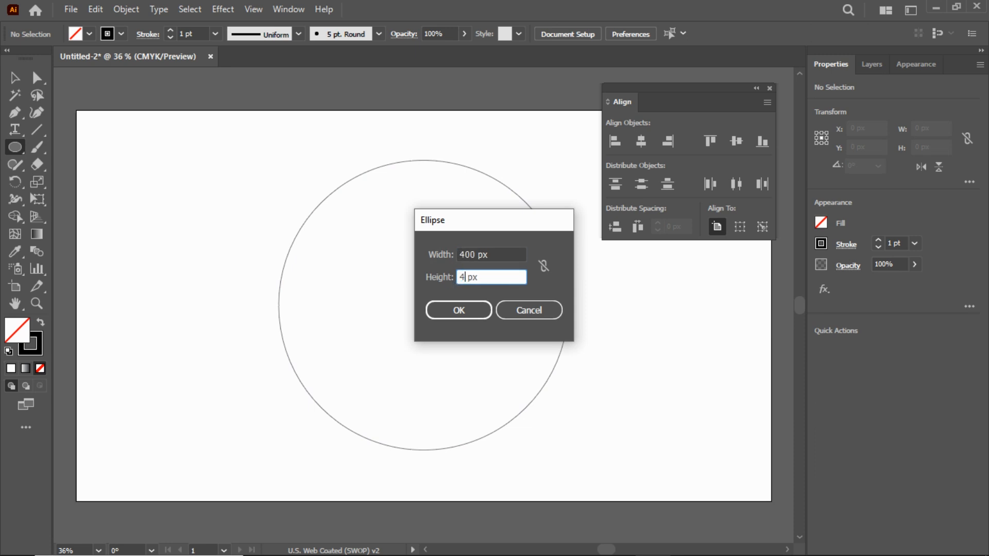
{"action": "left_click", "coordinate": [472, 308]}
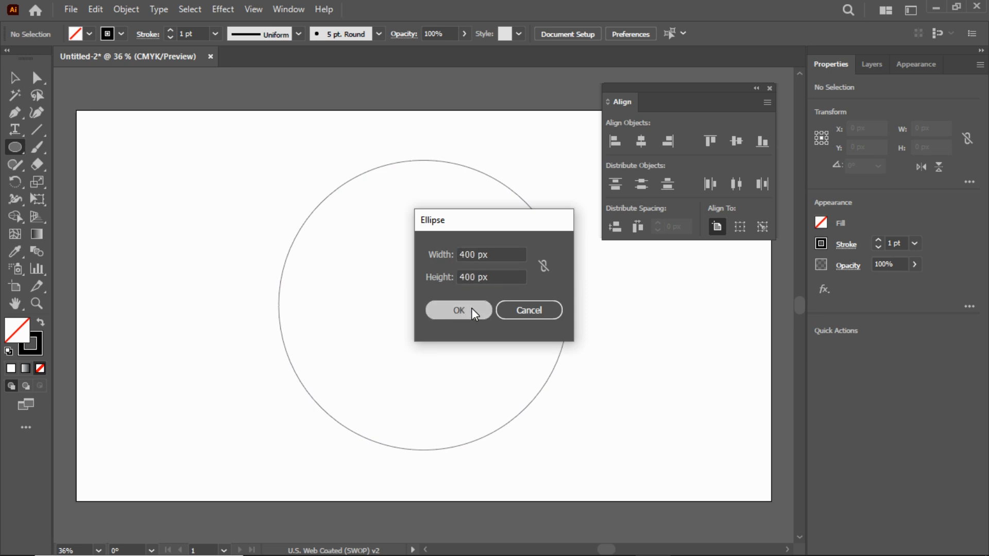
- Centre the 400 px circle horizontally and vertically on the artboard and deselect it
{"action": "left_click", "coordinate": [641, 141]}
{"action": "left_click", "coordinate": [737, 142]}
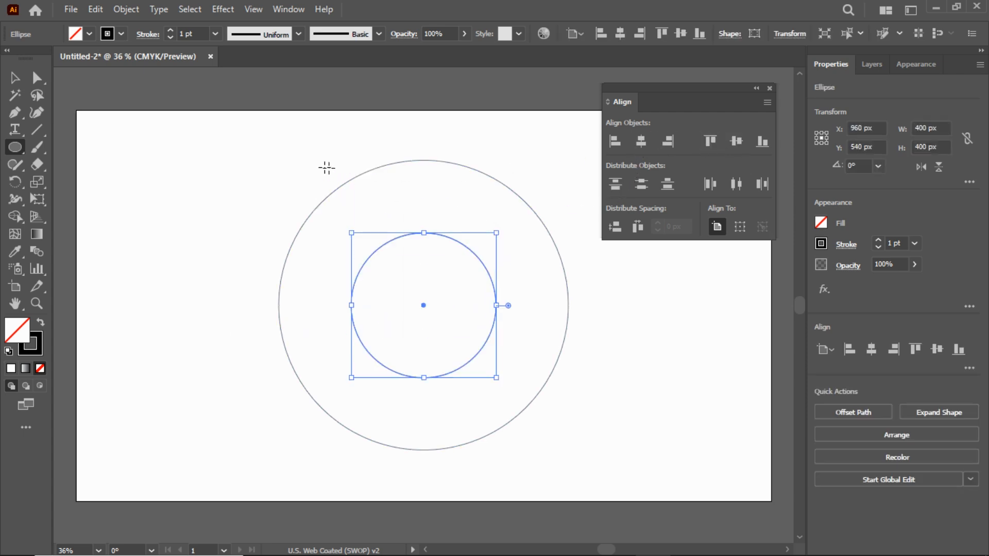
{"action": "left_click", "coordinate": [286, 166], "text": "ctrl"}
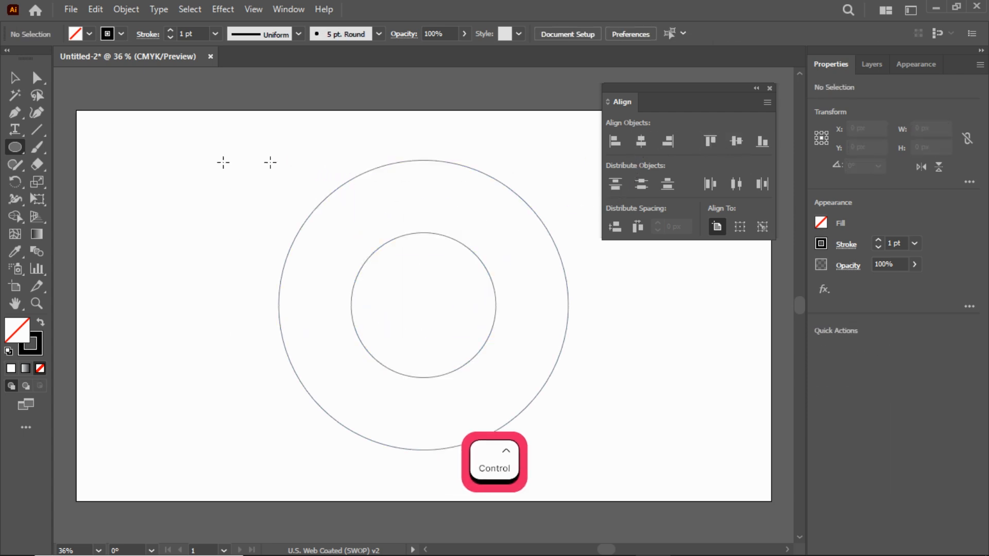
- Make a copy of the 800 px circle rotated -90° about its bottom anchor point
{"action": "left_click", "coordinate": [14, 77]}
{"action": "left_click_drag", "start_coordinate": [340, 188], "coordinate": [353, 206]}
{"action": "left_click_drag", "start_coordinate": [14, 181], "coordinate": [90, 184]}
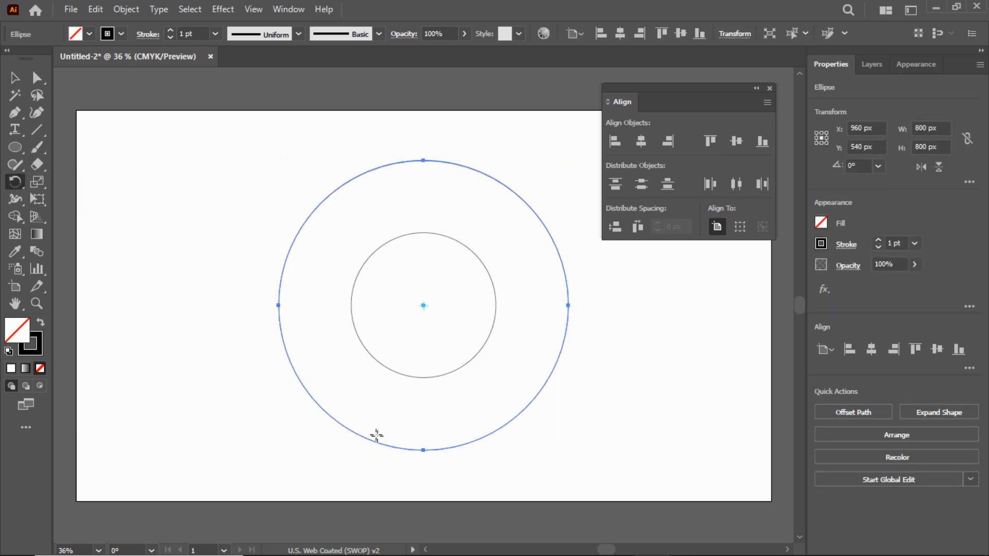
{"action": "key", "text": "alt"}
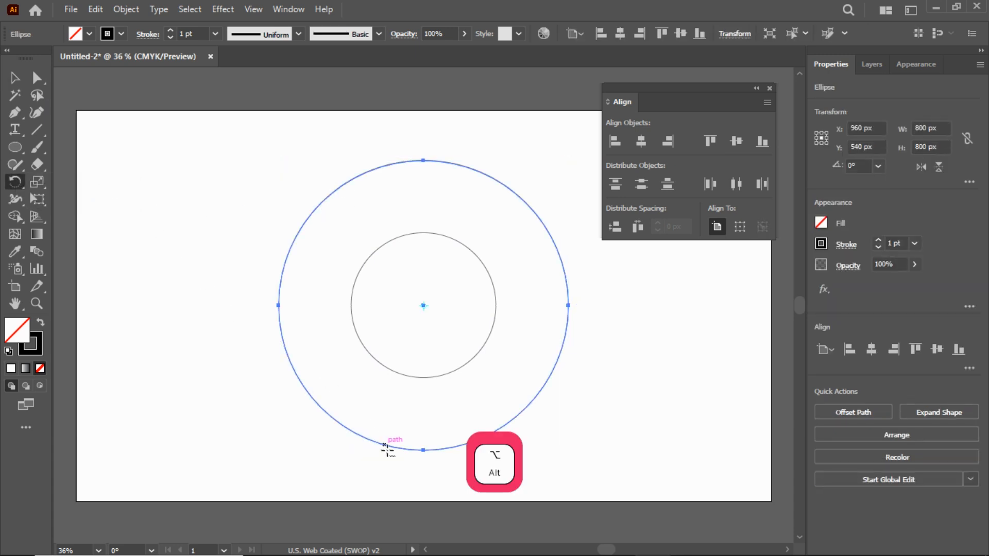
{"action": "left_click", "coordinate": [423, 450], "text": "alt"}
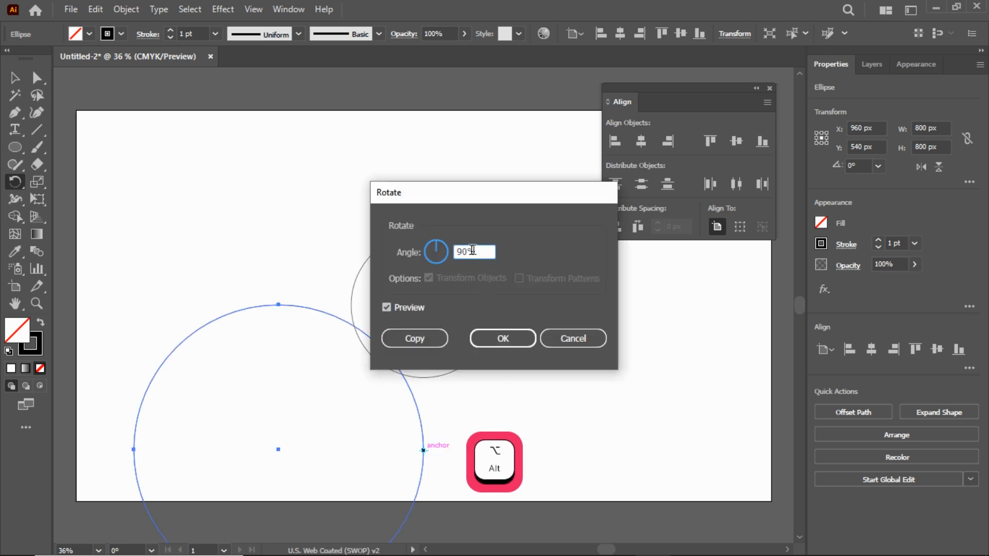
{"action": "type", "text": "-"}
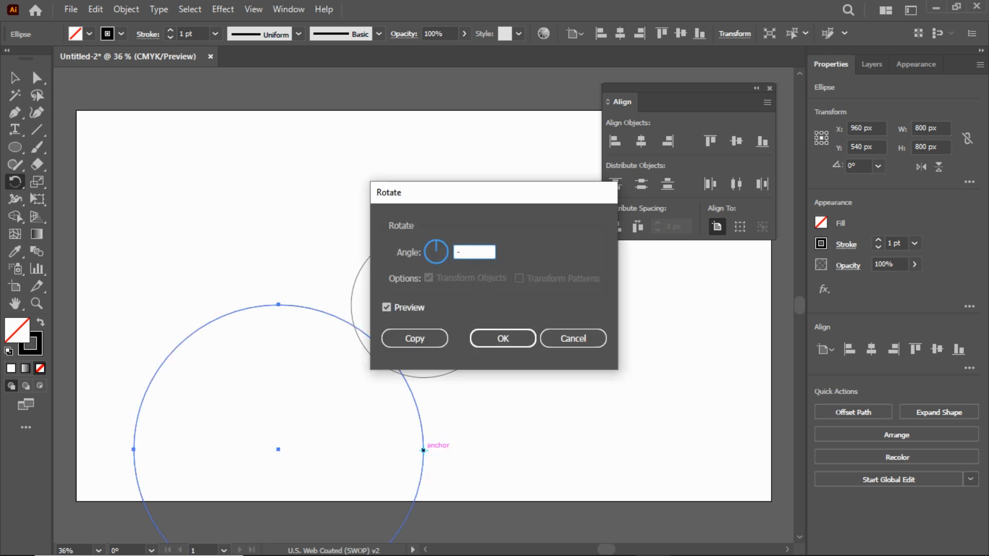
{"action": "left_click", "coordinate": [414, 339]}
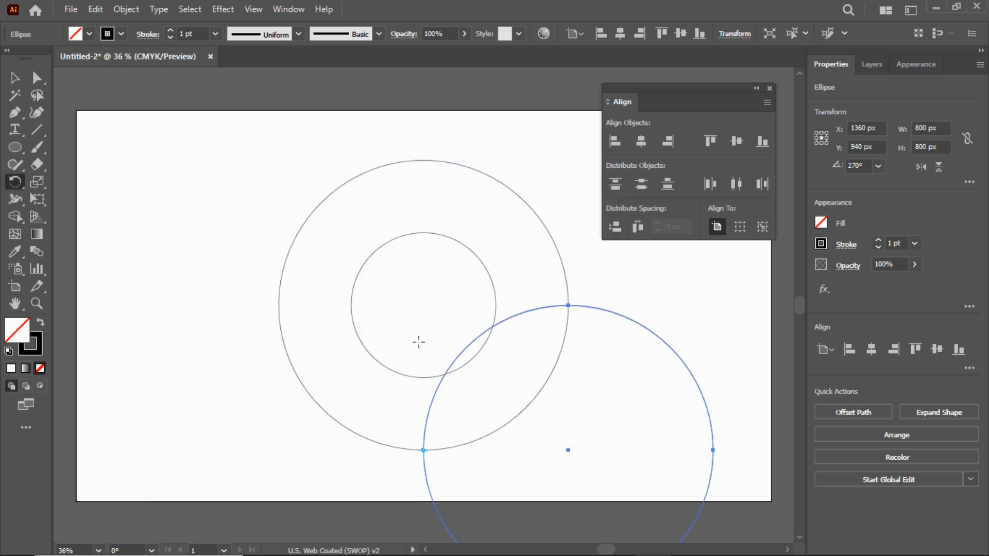
- Align the 400 px circle to the top edge of the centred 800 px circle, using the large circle as key object
{"action": "left_click", "coordinate": [16, 79]}
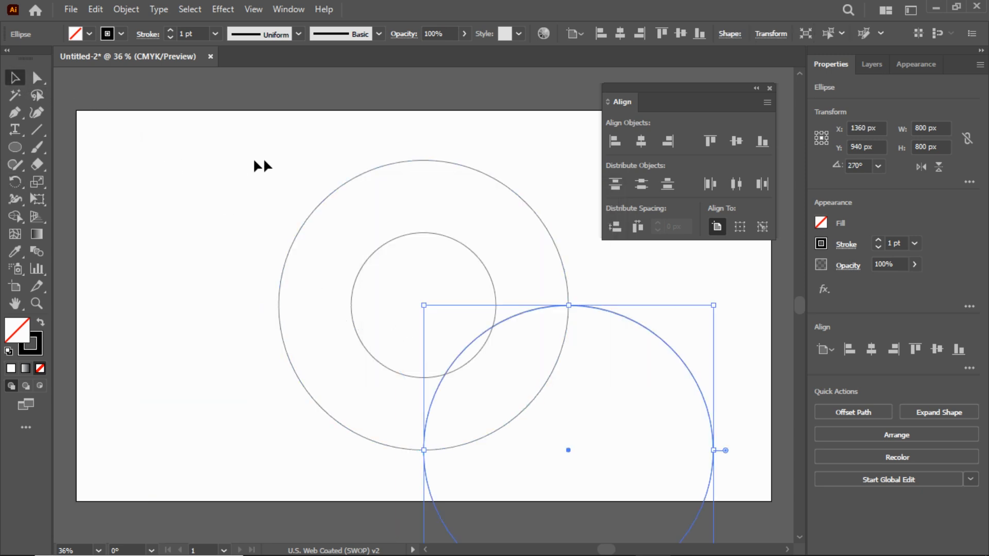
{"action": "left_click_drag", "start_coordinate": [397, 278], "coordinate": [397, 278]}
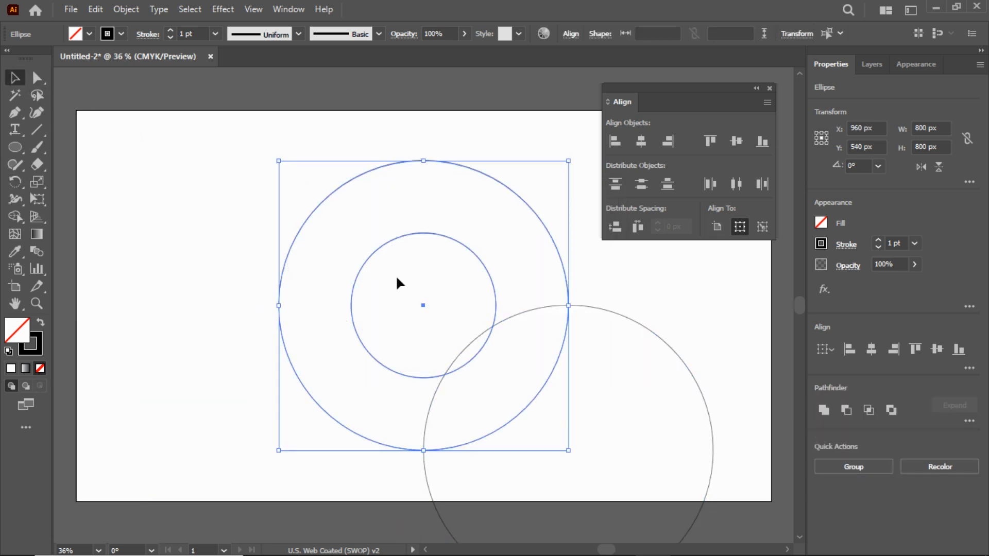
{"action": "left_click", "coordinate": [762, 231]}
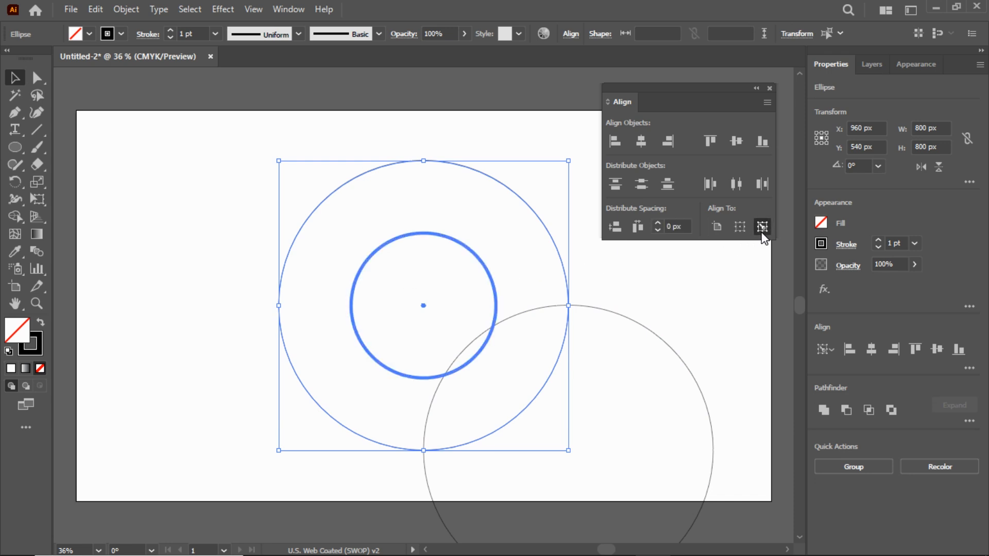
{"action": "left_click", "coordinate": [510, 189]}
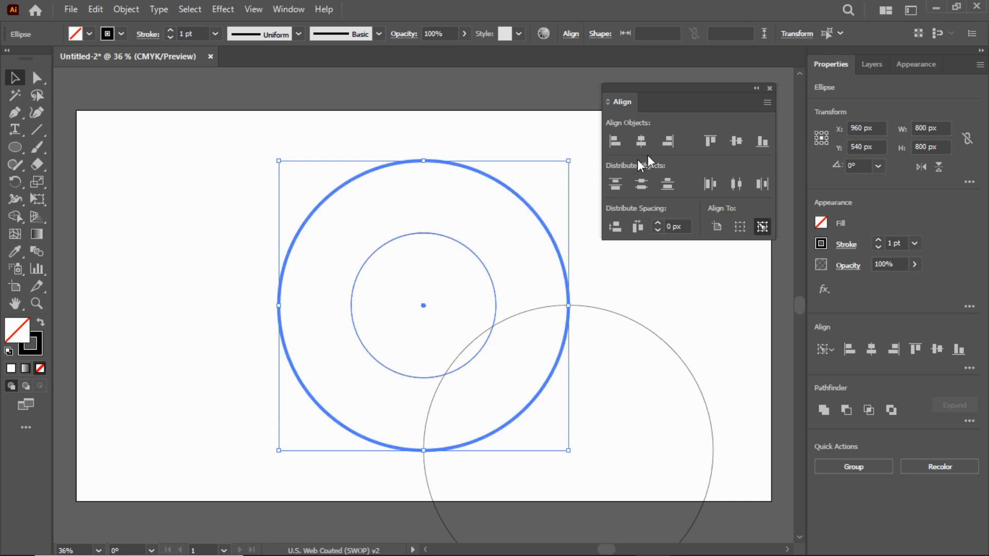
{"action": "left_click", "coordinate": [710, 142]}
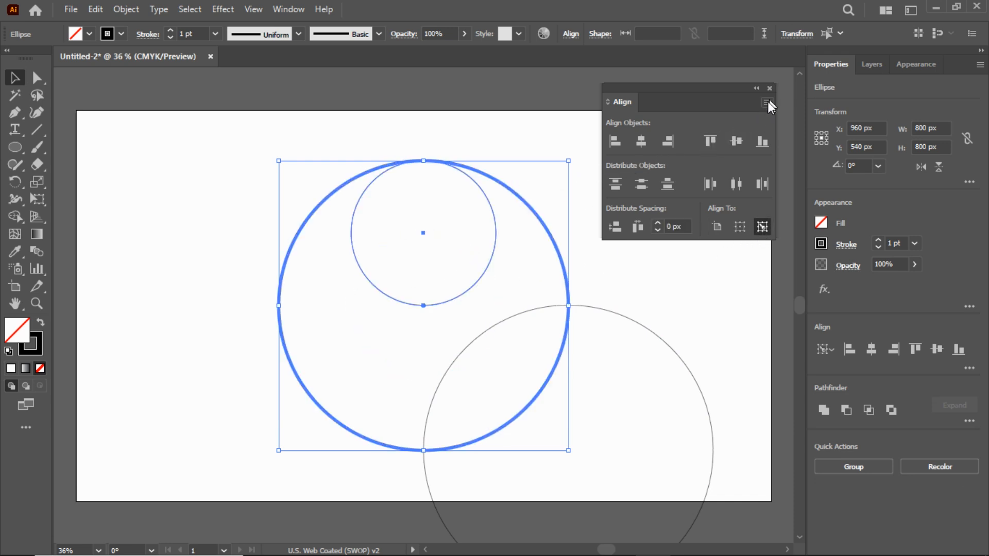
{"action": "left_click", "coordinate": [538, 128]}
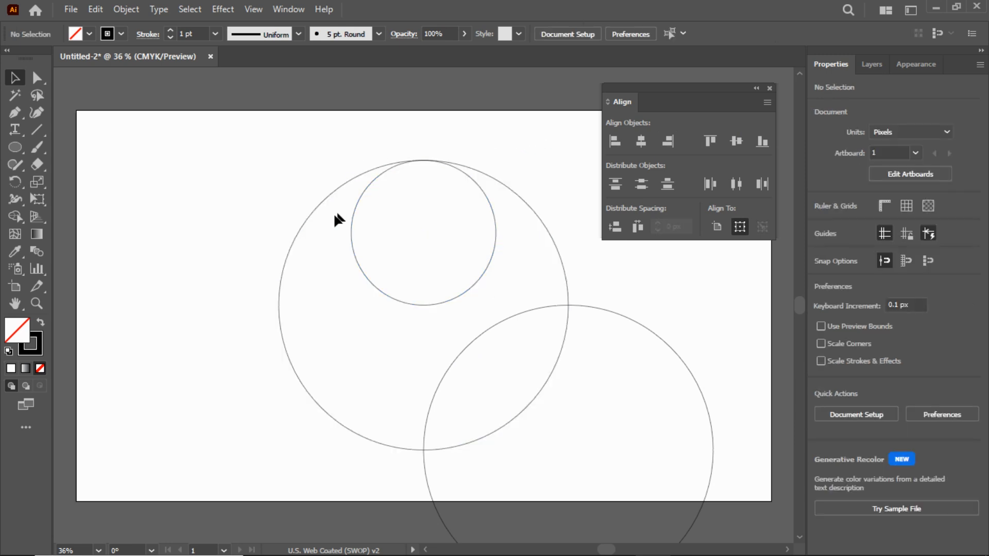
- Make a copy of the 400 px circle rotated 360/12 degrees about its bottom anchor point
{"action": "left_click_drag", "start_coordinate": [366, 242], "coordinate": [363, 236]}
{"action": "left_click_drag", "start_coordinate": [19, 182], "coordinate": [81, 184]}
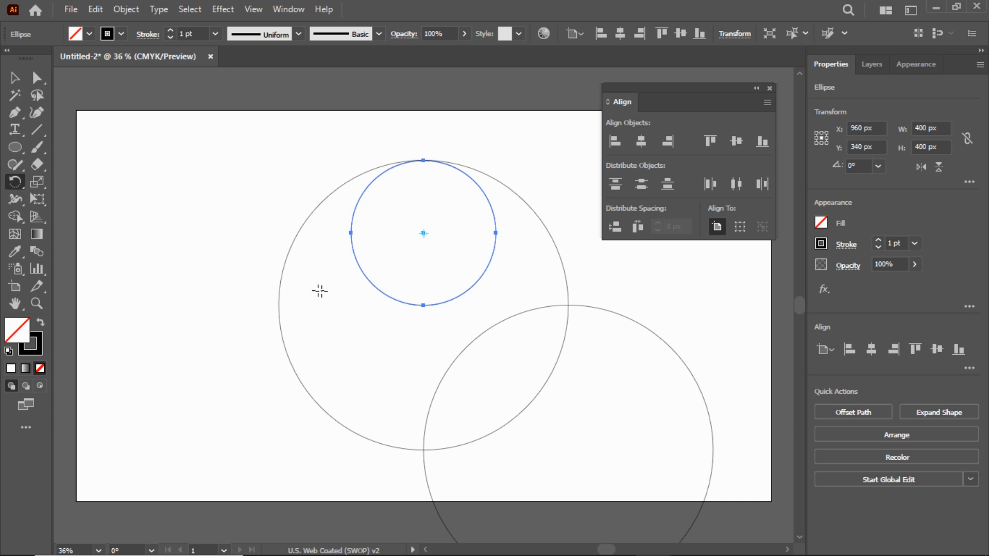
{"action": "key", "text": "alt"}
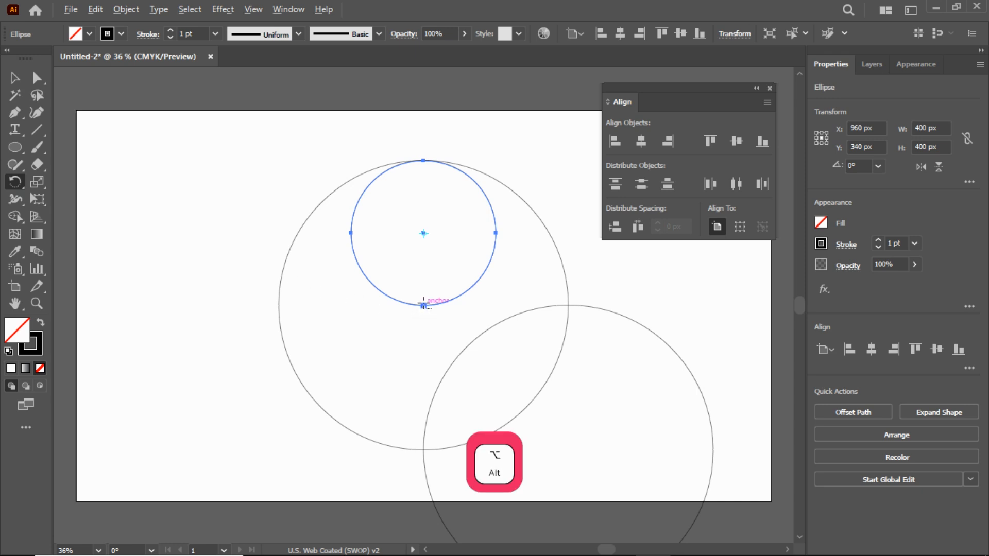
{"action": "left_click", "coordinate": [424, 306], "text": "alt"}
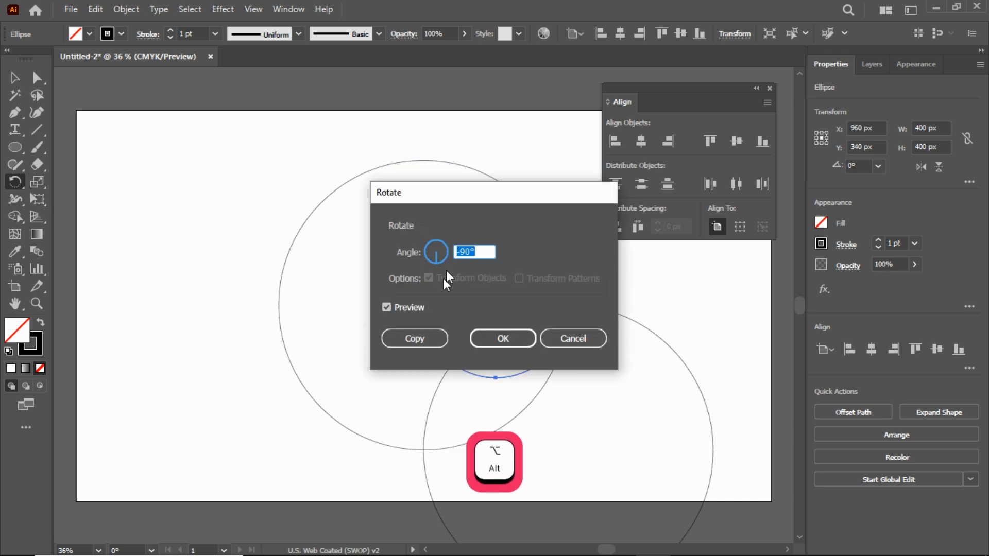
{"action": "type", "text": "360/"}
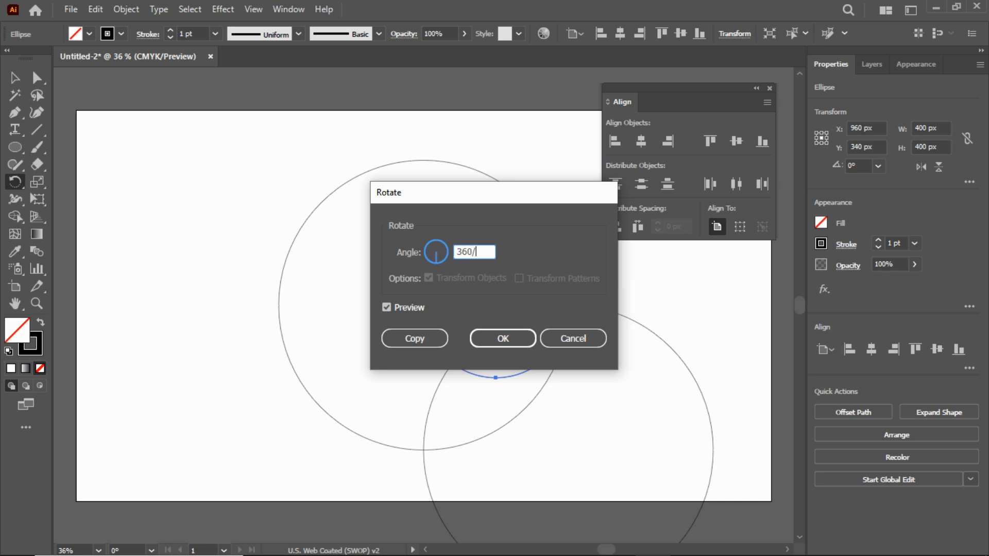
{"action": "type", "text": "12"}
{"action": "left_click", "coordinate": [419, 336]}
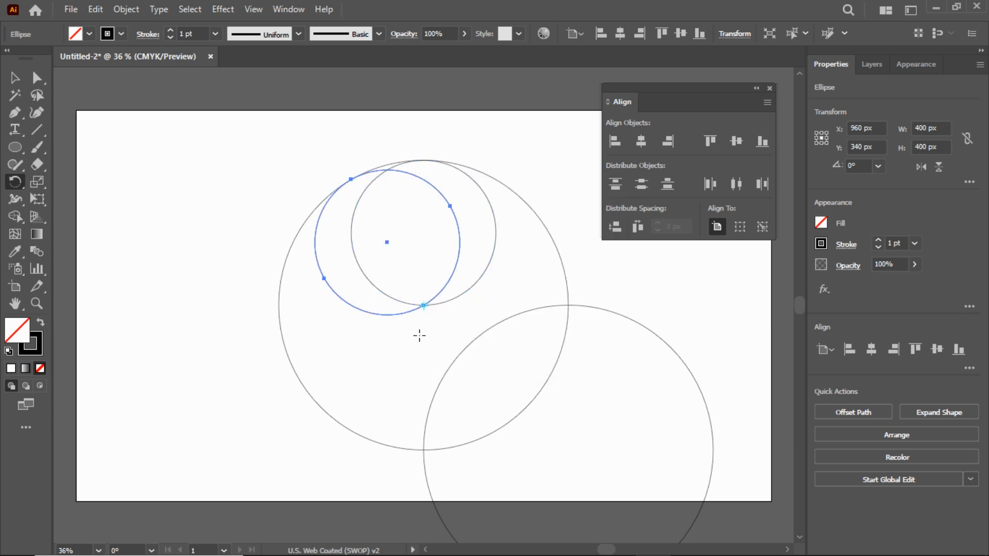
- Repeat the 30° rotated copy of the 400 px circle until twelve circles form a complete ring around the common point
{"action": "key", "text": "ctrl"}
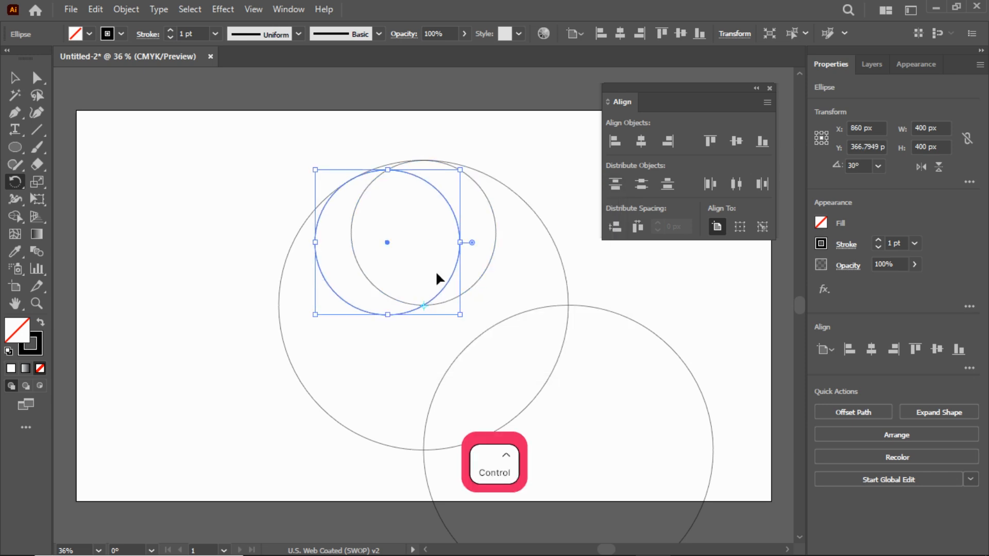
{"action": "key", "text": "ctrl+d"}
{"action": "key", "text": "ctrl+d"}
{"action": "key", "text": "ctrl+d"}
{"action": "key", "text": "ctrl+d"}
{"action": "key", "text": "ctrl+d"}
{"action": "key", "text": "ctrl+d"}
{"action": "key", "text": "ctrl+d"}
{"action": "key", "text": "ctrl+d"}
{"action": "key", "text": "ctrl+d"}
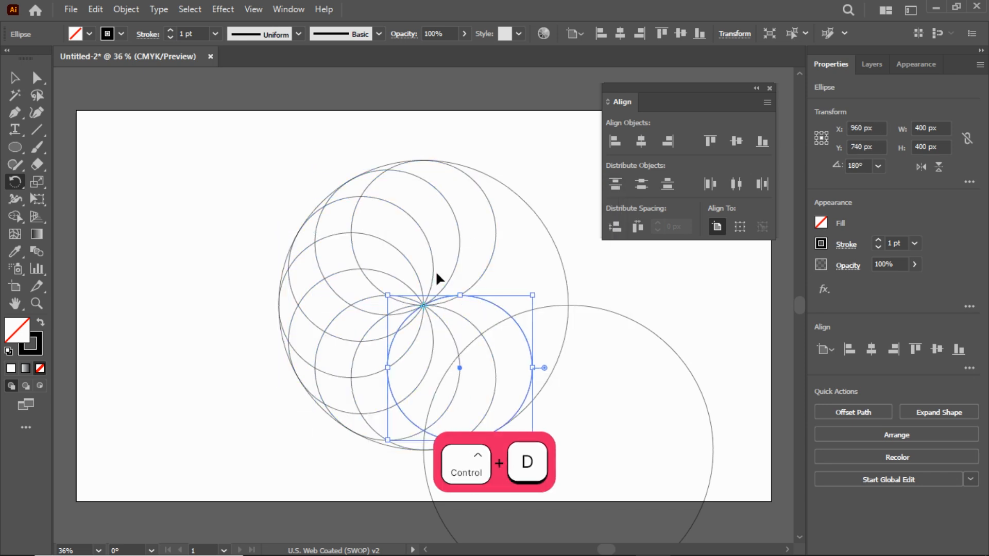
{"action": "key", "text": "ctrl+d"}
{"action": "key", "text": "ctrl+d"}
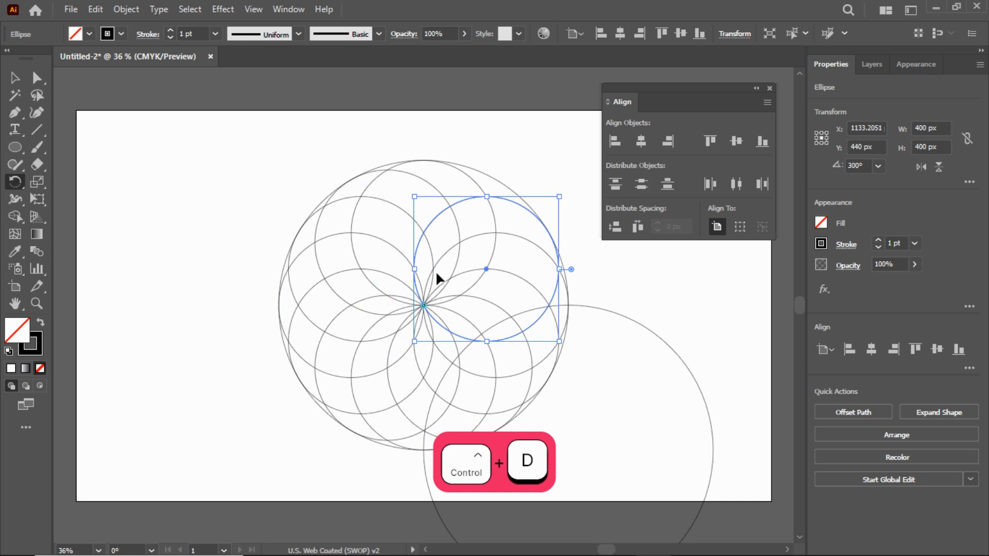
- Move the Align panel off the artboard area and select all the circles, including the large rotated copy
{"action": "key", "text": "v"}
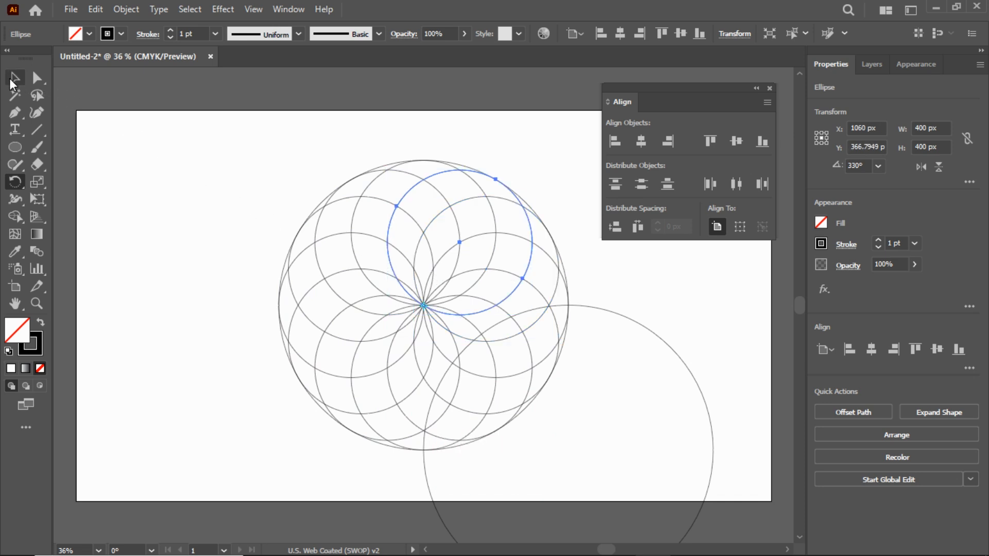
{"action": "left_click", "coordinate": [225, 153]}
{"action": "left_click_drag", "start_coordinate": [222, 138], "coordinate": [349, 238]}
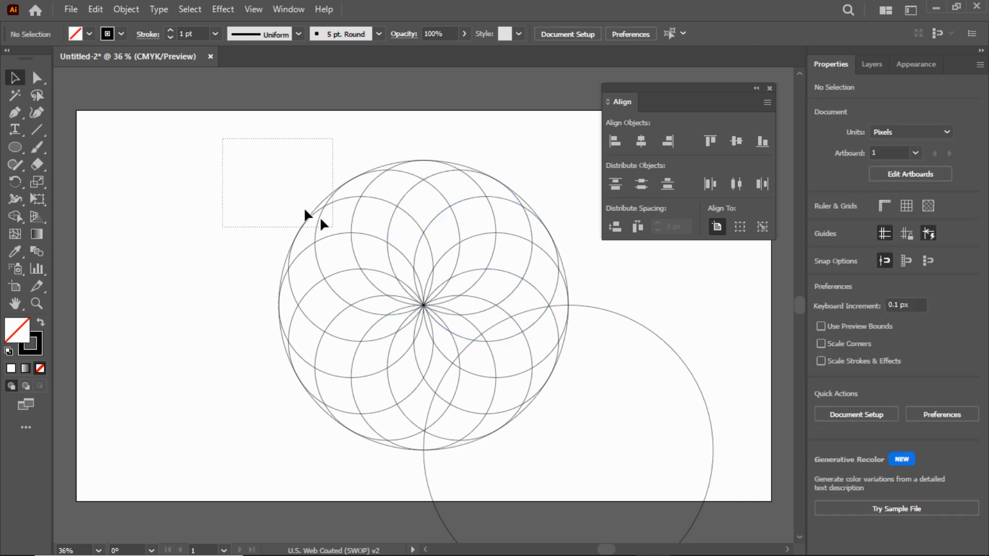
{"action": "left_click_drag", "start_coordinate": [721, 87], "coordinate": [853, 146]}
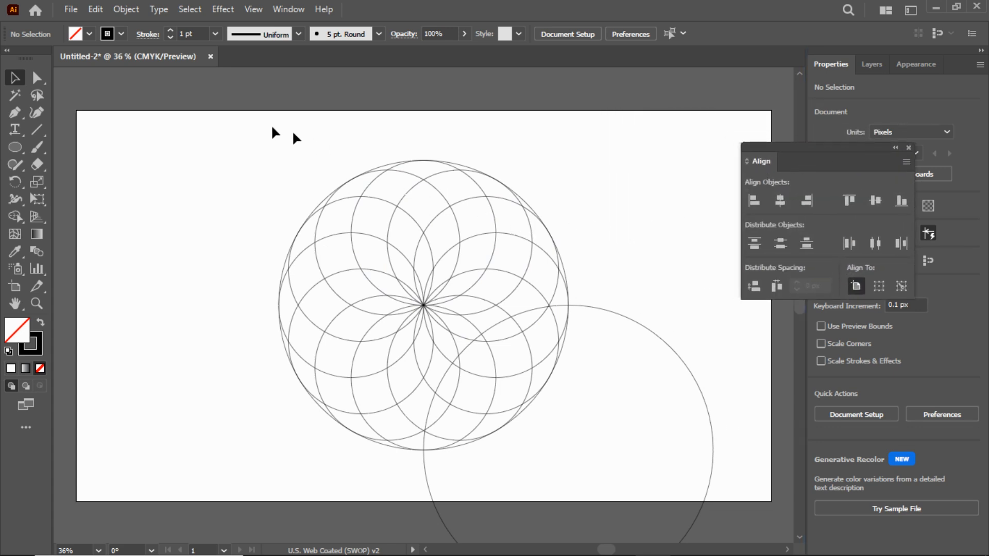
{"action": "left_click_drag", "start_coordinate": [468, 305], "coordinate": [607, 440]}
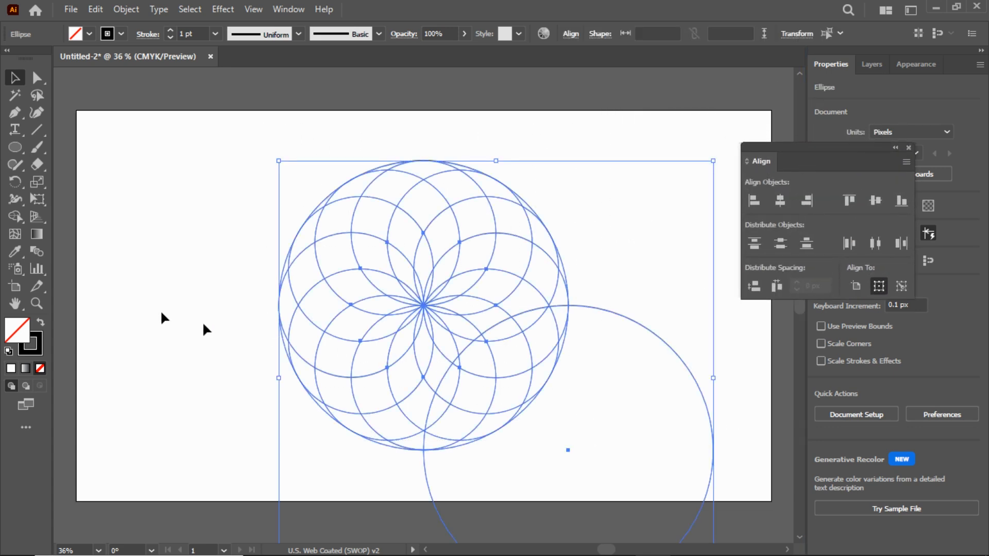
- Set a dark grey fill and merge the regions of the upper-left swirl into one shape with the Shape Builder
{"action": "left_click", "coordinate": [36, 304]}
{"action": "left_click_drag", "start_coordinate": [443, 340], "coordinate": [510, 371]}
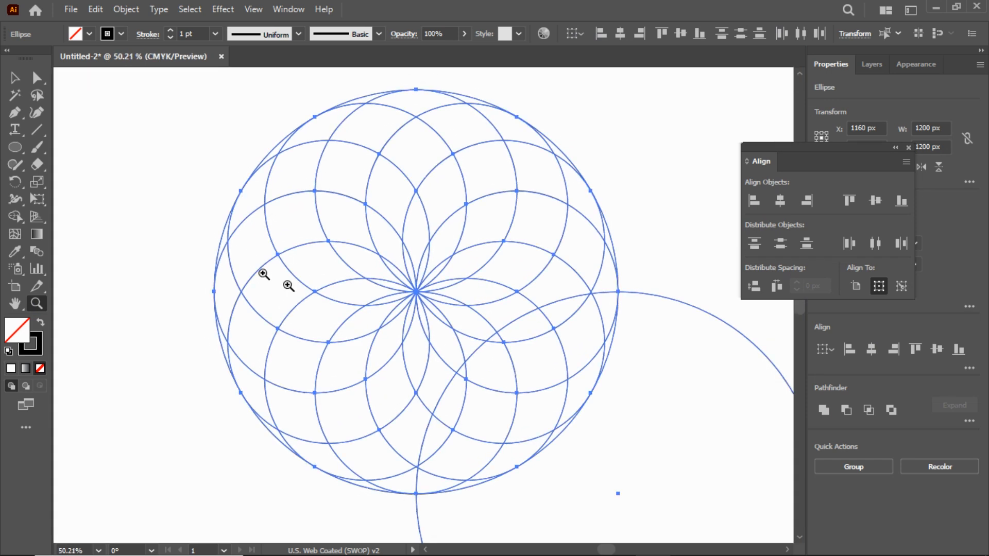
{"action": "left_click_drag", "start_coordinate": [20, 218], "coordinate": [85, 219]}
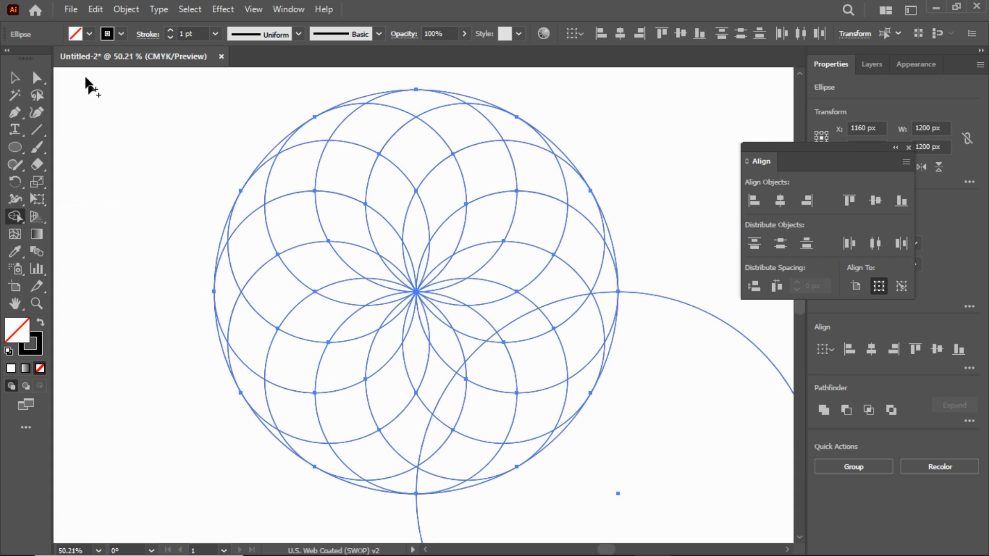
{"action": "left_click", "coordinate": [89, 33]}
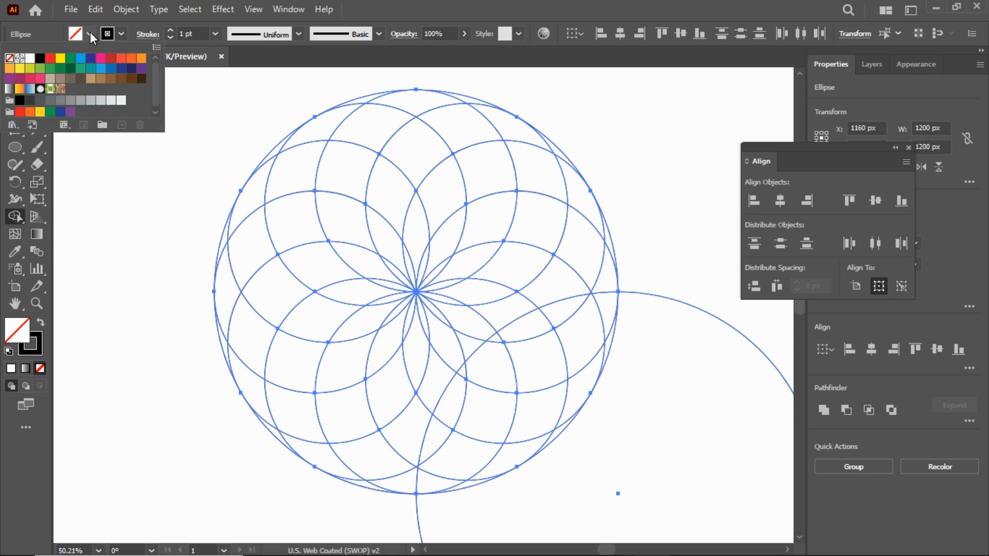
{"action": "left_click", "coordinate": [50, 99]}
{"action": "left_click", "coordinate": [419, 154]}
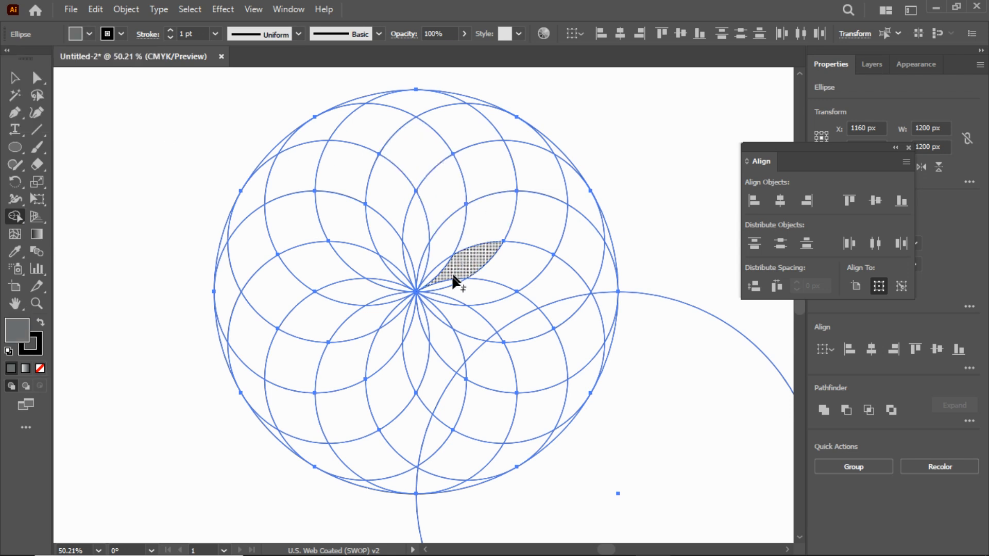
{"action": "mouse_move", "coordinate": [441, 290]}
{"action": "left_mouse_down"}
{"action": "mouse_move", "coordinate": [464, 261]}
{"action": "mouse_move", "coordinate": [477, 212]}
{"action": "mouse_move", "coordinate": [468, 158]}
{"action": "mouse_move", "coordinate": [441, 120]}
{"action": "mouse_move", "coordinate": [413, 105]}
{"action": "mouse_move", "coordinate": [374, 98]}
{"action": "mouse_move", "coordinate": [256, 195]}
{"action": "mouse_move", "coordinate": [340, 180]}
{"action": "mouse_move", "coordinate": [384, 189]}
{"action": "mouse_move", "coordinate": [437, 271]}
{"action": "mouse_move", "coordinate": [441, 215]}
{"action": "mouse_move", "coordinate": [412, 147]}
{"action": "mouse_move", "coordinate": [331, 132]}
{"action": "left_mouse_up"}
- Set a medium grey fill and merge the regions of the left swirl below the dark shape with the Shape Builder
{"action": "left_click", "coordinate": [89, 33]}
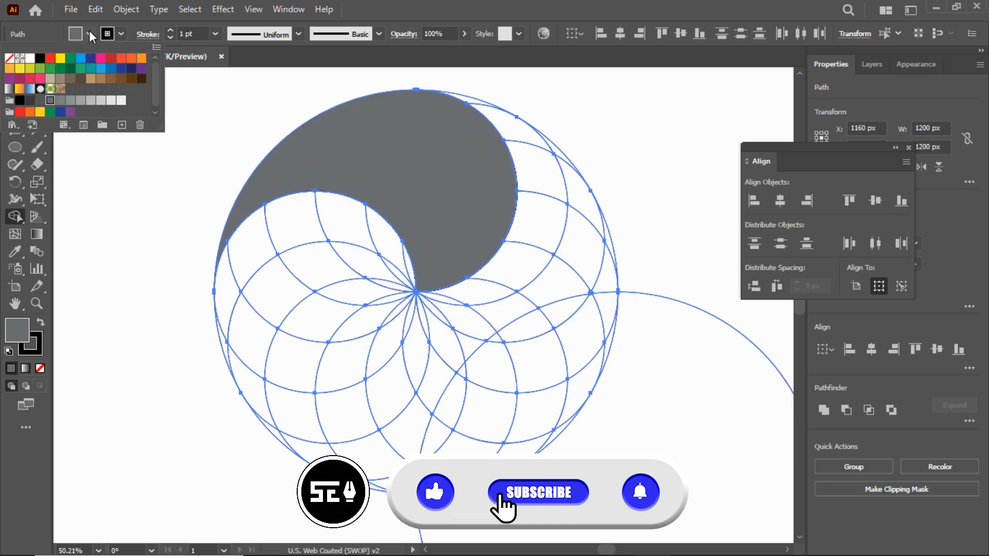
{"action": "left_click", "coordinate": [81, 100]}
{"action": "key", "text": "Escape"}
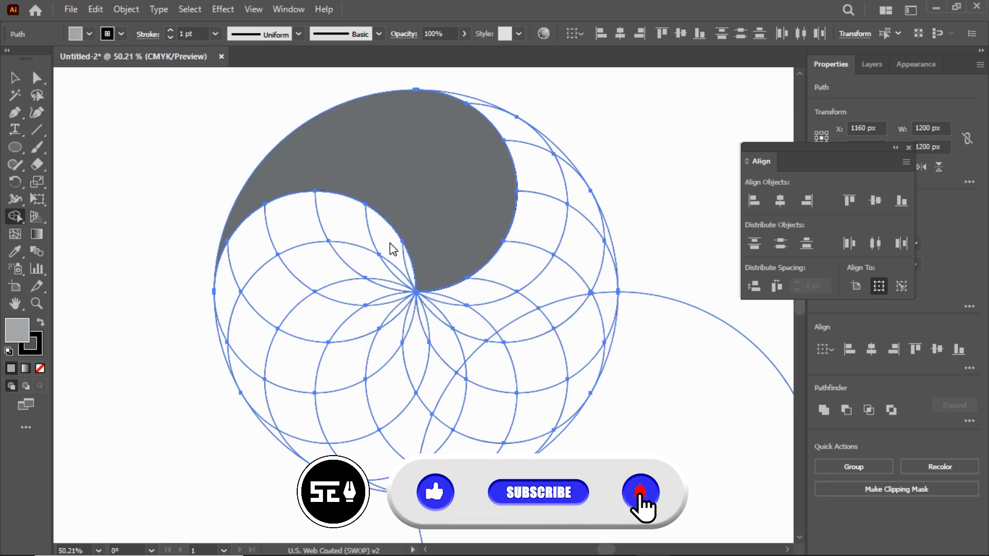
{"action": "mouse_move", "coordinate": [407, 270]}
{"action": "left_mouse_down"}
{"action": "mouse_move", "coordinate": [370, 239]}
{"action": "mouse_move", "coordinate": [311, 234]}
{"action": "mouse_move", "coordinate": [251, 263]}
{"action": "mouse_move", "coordinate": [228, 294]}
{"action": "mouse_move", "coordinate": [226, 345]}
{"action": "mouse_move", "coordinate": [336, 467]}
{"action": "mouse_move", "coordinate": [291, 374]}
{"action": "mouse_move", "coordinate": [304, 329]}
{"action": "mouse_move", "coordinate": [339, 292]}
{"action": "mouse_move", "coordinate": [406, 279]}
{"action": "mouse_move", "coordinate": [340, 275]}
{"action": "mouse_move", "coordinate": [288, 285]}
{"action": "mouse_move", "coordinate": [258, 316]}
{"action": "left_mouse_up"}
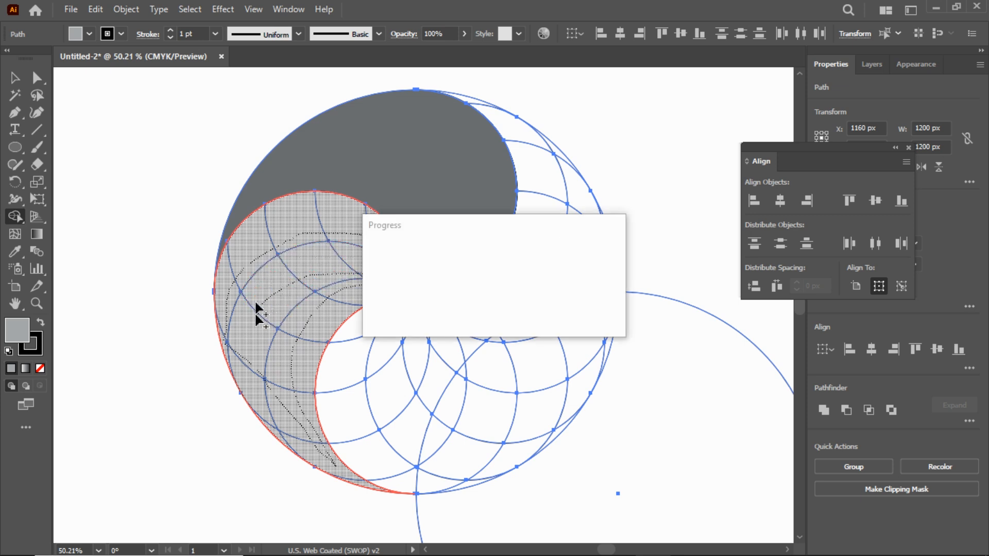
- Set a very light grey fill and merge the remaining regions outside the large lower-right circle's arc with the Shape Builder
{"action": "left_click", "coordinate": [90, 34]}
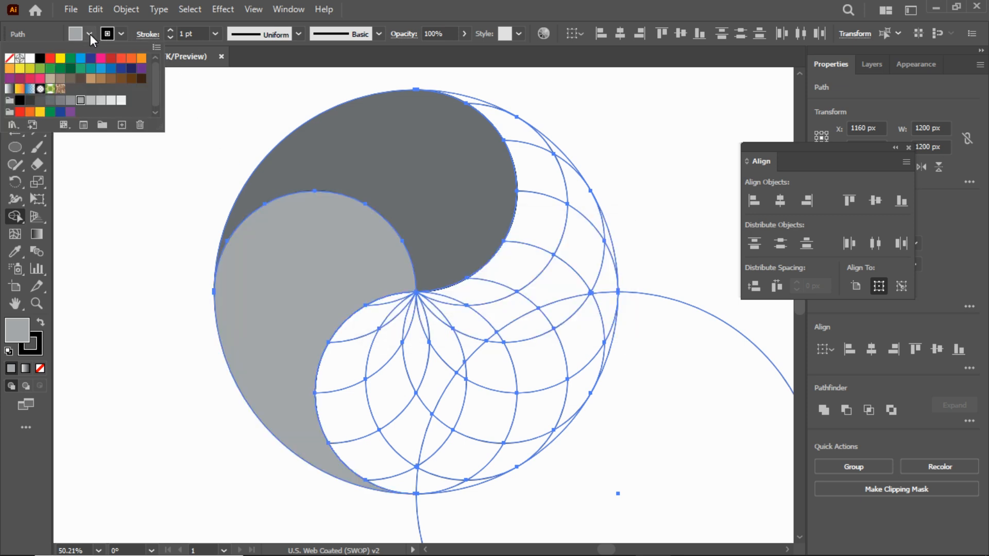
{"action": "left_click", "coordinate": [111, 100]}
{"action": "left_click", "coordinate": [385, 240]}
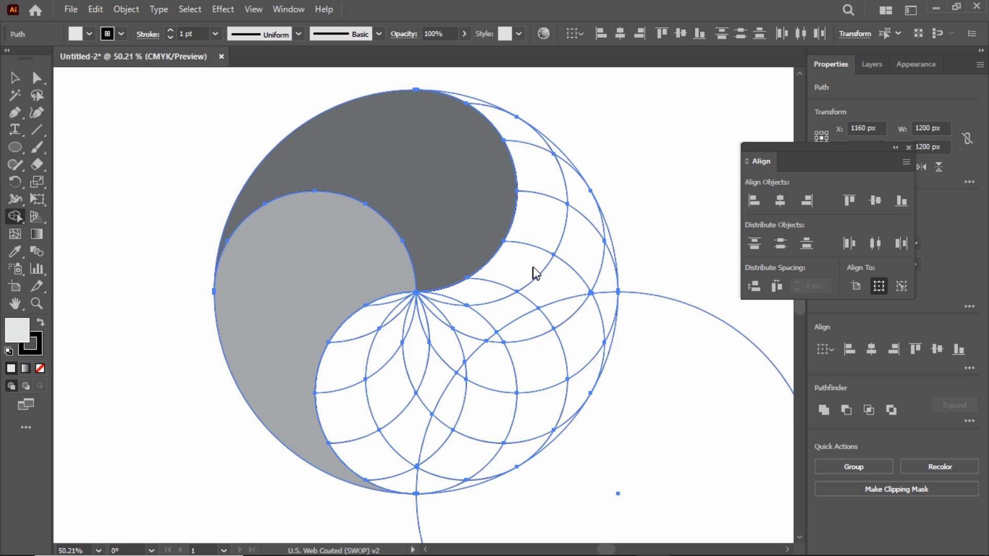
{"action": "mouse_move", "coordinate": [399, 473]}
{"action": "left_mouse_down"}
{"action": "mouse_move", "coordinate": [353, 376]}
{"action": "mouse_move", "coordinate": [389, 301]}
{"action": "mouse_move", "coordinate": [383, 364]}
{"action": "mouse_move", "coordinate": [406, 438]}
{"action": "mouse_move", "coordinate": [408, 410]}
{"action": "mouse_move", "coordinate": [430, 378]}
{"action": "mouse_move", "coordinate": [492, 313]}
{"action": "mouse_move", "coordinate": [435, 323]}
{"action": "mouse_move", "coordinate": [398, 344]}
{"action": "mouse_move", "coordinate": [399, 366]}
{"action": "mouse_move", "coordinate": [476, 296]}
{"action": "mouse_move", "coordinate": [610, 278]}
{"action": "mouse_move", "coordinate": [610, 252]}
{"action": "mouse_move", "coordinate": [551, 238]}
{"action": "mouse_move", "coordinate": [535, 179]}
{"action": "mouse_move", "coordinate": [587, 192]}
{"action": "mouse_move", "coordinate": [566, 182]}
{"action": "mouse_move", "coordinate": [532, 135]}
{"action": "left_mouse_up"}
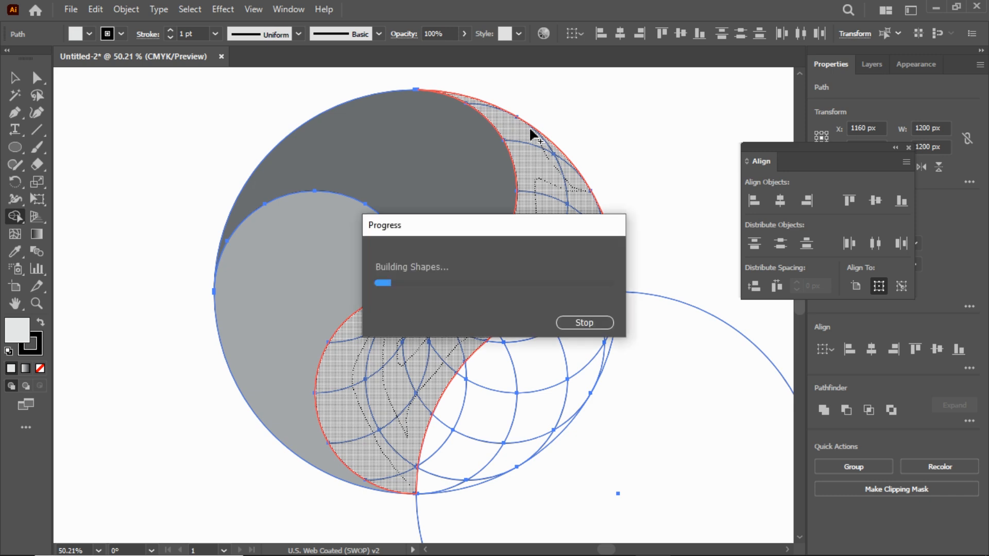
- Merge the tiny leftover tip at the light grey shape's inner arc into that shape with the Shape Builder
{"action": "left_click", "coordinate": [36, 303]}
{"action": "left_click_drag", "start_coordinate": [428, 469], "coordinate": [582, 484]}
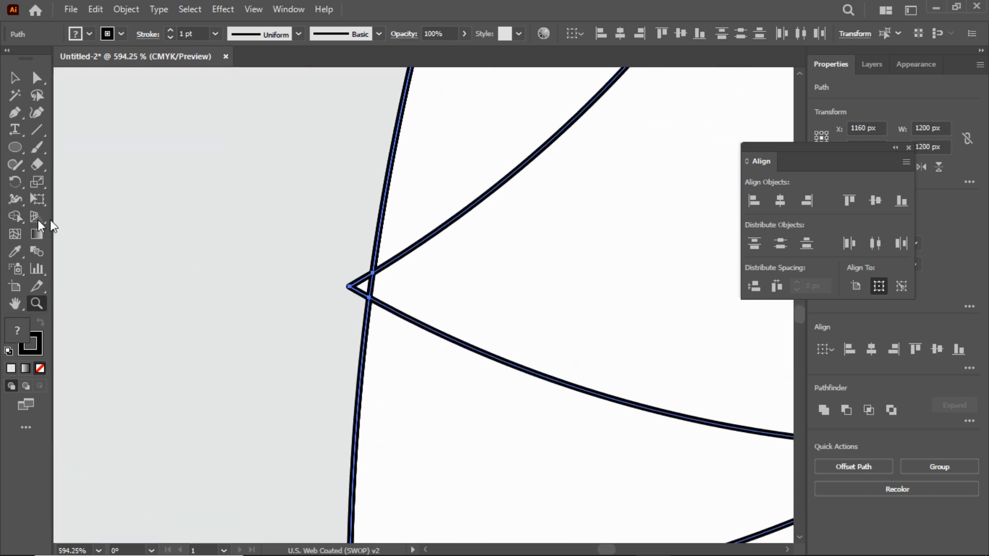
{"action": "left_click", "coordinate": [16, 216]}
{"action": "left_click", "coordinate": [342, 254]}
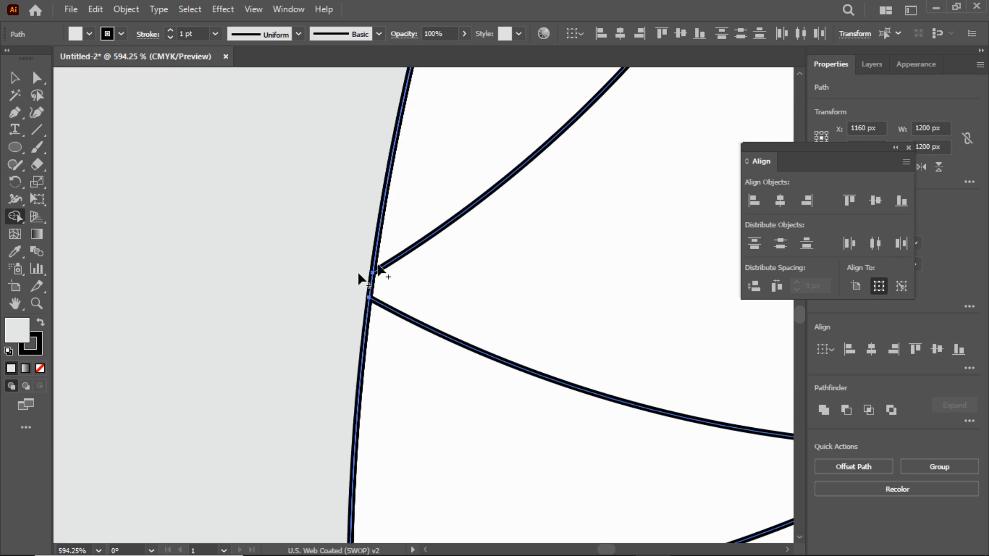
- Examine the edges of the light and medium grey shapes up close for leftover slivers
{"action": "left_click_drag", "start_coordinate": [542, 157], "coordinate": [361, 412]}
{"action": "left_click_drag", "start_coordinate": [458, 192], "coordinate": [355, 417]}
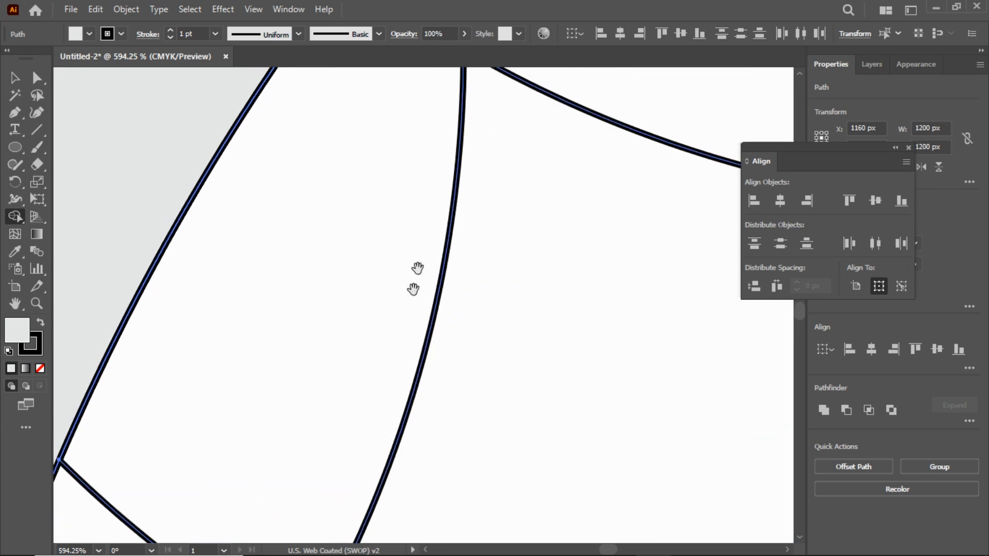
{"action": "left_click_drag", "start_coordinate": [442, 134], "coordinate": [273, 407]}
{"action": "left_click_drag", "start_coordinate": [397, 83], "coordinate": [314, 422]}
{"action": "left_click_drag", "start_coordinate": [453, 240], "coordinate": [94, 526]}
{"action": "left_click_drag", "start_coordinate": [438, 180], "coordinate": [129, 464]}
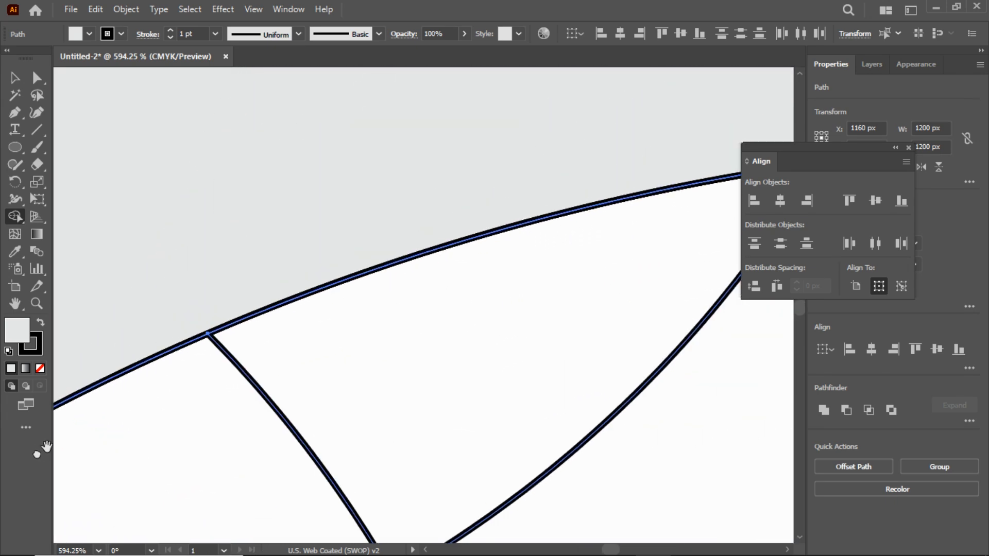
{"action": "left_click_drag", "start_coordinate": [464, 154], "coordinate": [172, 335]}
{"action": "mouse_move", "coordinate": [446, 206]}
{"action": "left_mouse_down"}
{"action": "mouse_move", "coordinate": [456, 213]}
{"action": "mouse_move", "coordinate": [440, 221]}
{"action": "left_mouse_up"}
{"action": "left_click", "coordinate": [36, 303]}
{"action": "left_click", "coordinate": [236, 304], "text": "alt"}
{"action": "left_click", "coordinate": [242, 331], "text": "alt"}
{"action": "left_click", "coordinate": [238, 320], "text": "alt"}
{"action": "scroll", "coordinate": [465, 364], "scroll_direction": "left", "scroll_amount": 15}
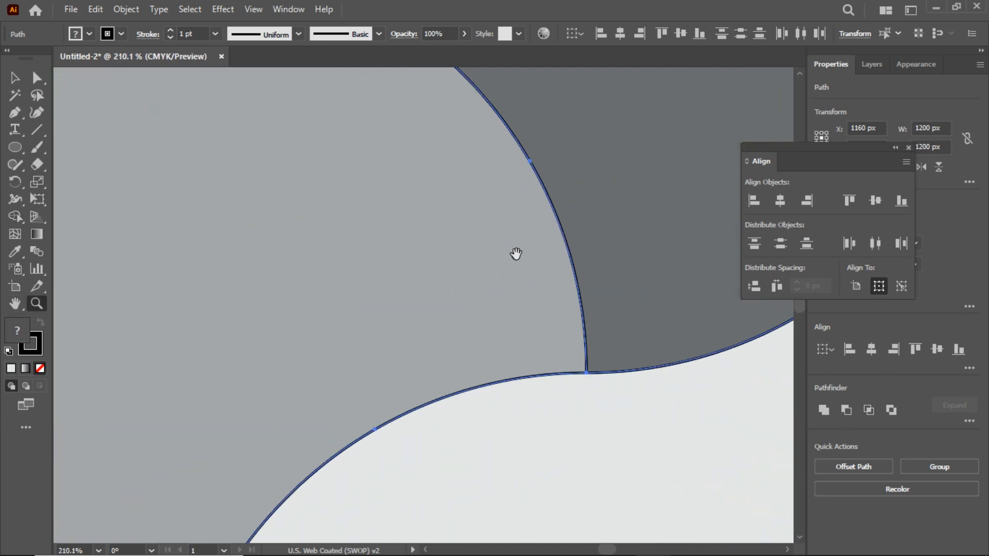
{"action": "left_click_drag", "start_coordinate": [330, 330], "coordinate": [248, 333]}
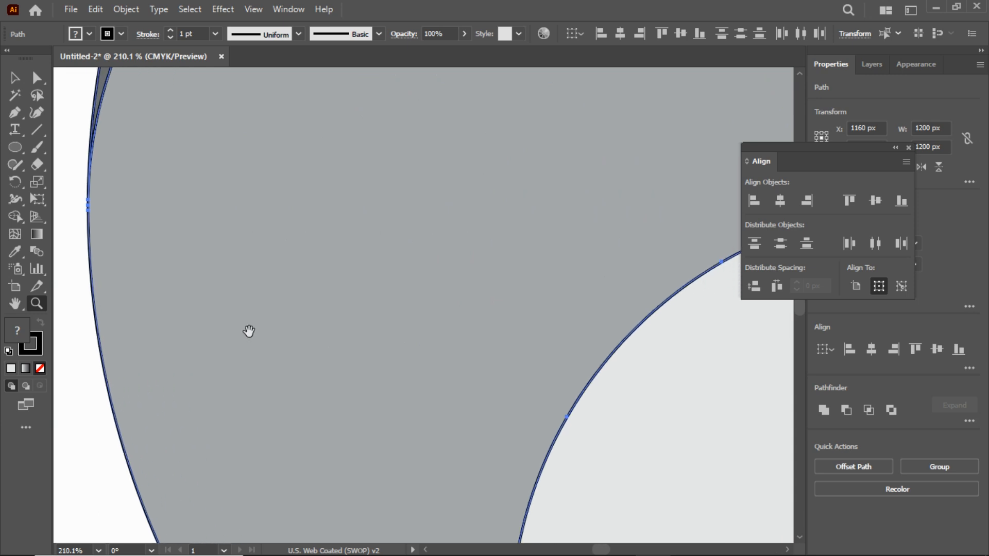
{"action": "double_click", "coordinate": [15, 303]}
- Select all the unfilled outline paths at the lower right with the Magic Wand and delete them
{"action": "left_click", "coordinate": [14, 77]}
{"action": "left_click", "coordinate": [118, 175]}
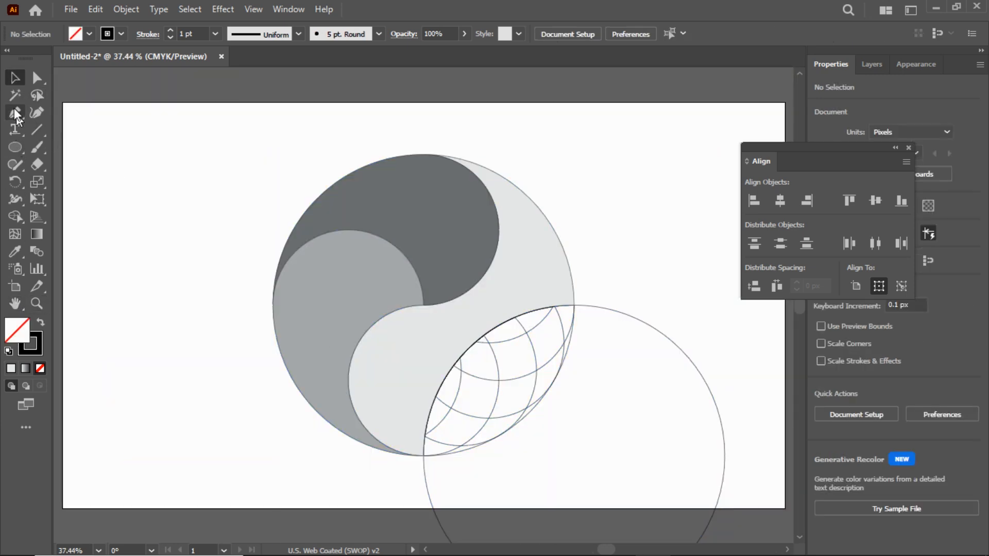
{"action": "left_click", "coordinate": [15, 95]}
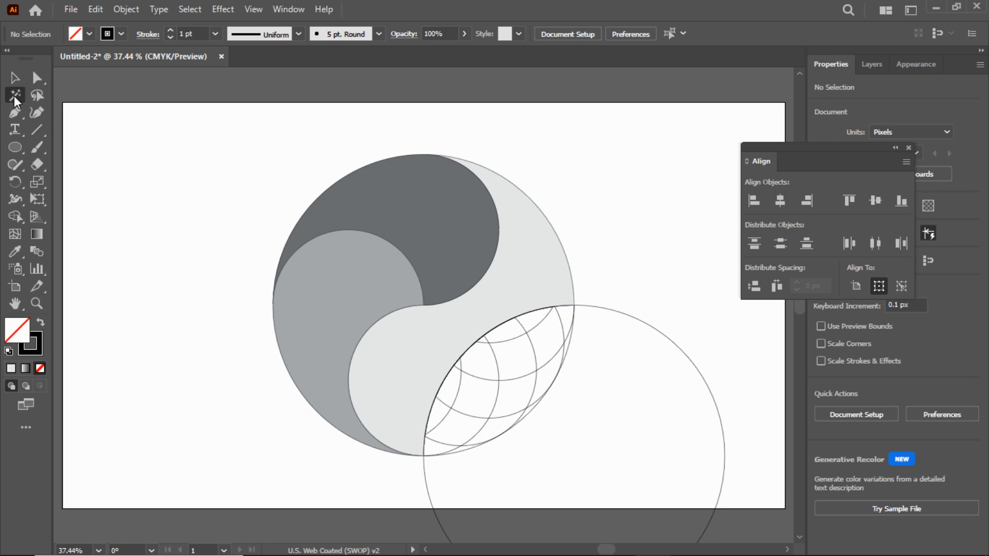
{"action": "left_click", "coordinate": [498, 381]}
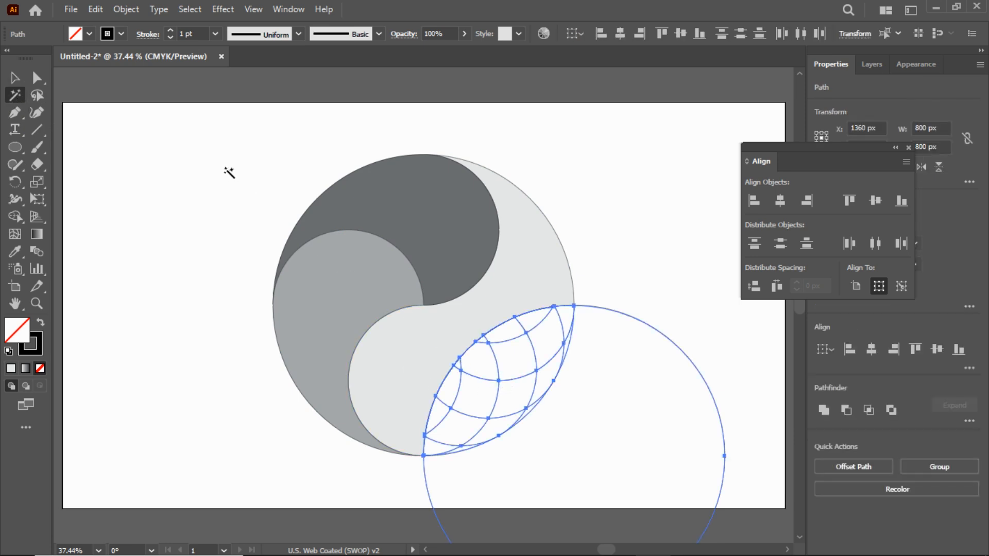
{"action": "key", "text": "Delete"}
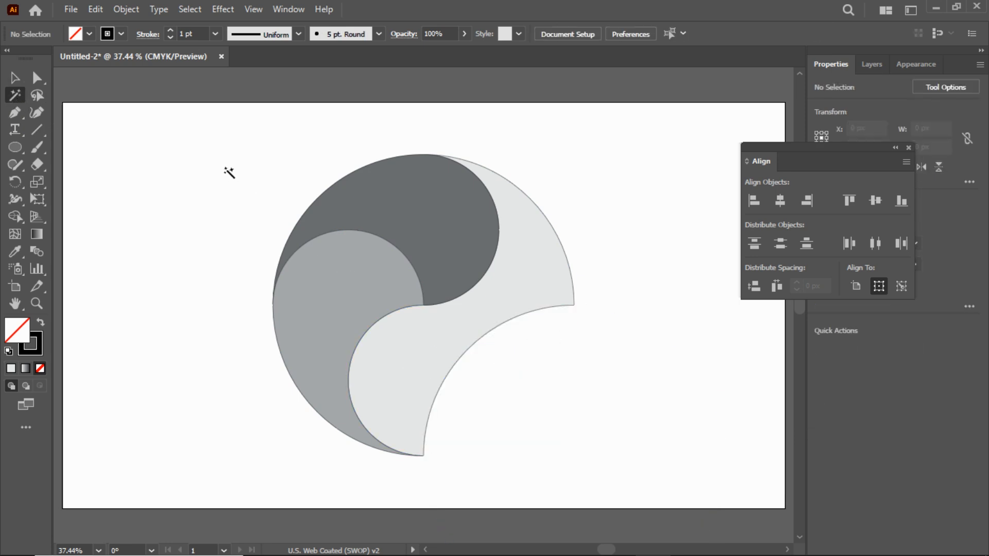
- Select the three grey shapes and expand both their fill and stroke
{"action": "left_click", "coordinate": [13, 78]}
{"action": "left_click_drag", "start_coordinate": [208, 126], "coordinate": [588, 464]}
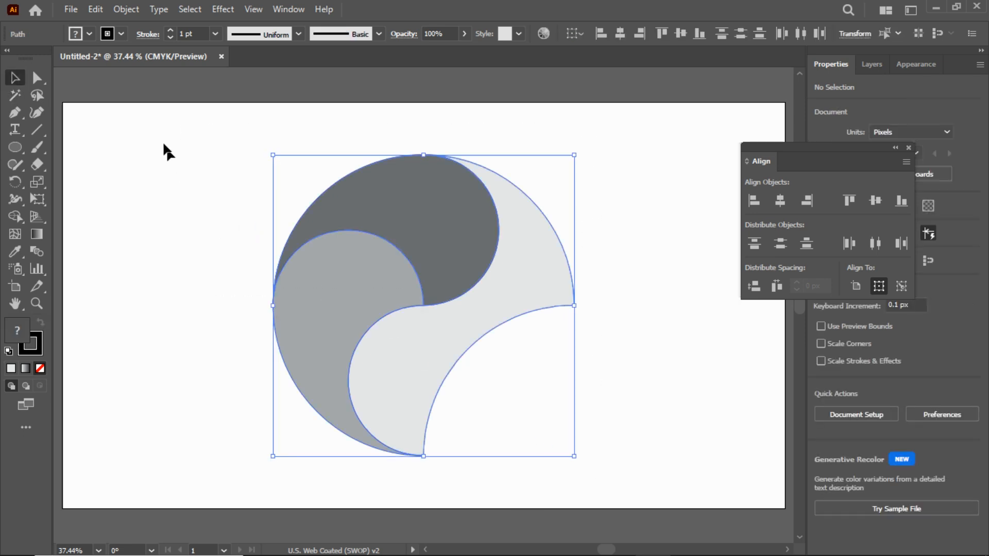
{"action": "left_click", "coordinate": [124, 9]}
{"action": "left_click", "coordinate": [149, 208]}
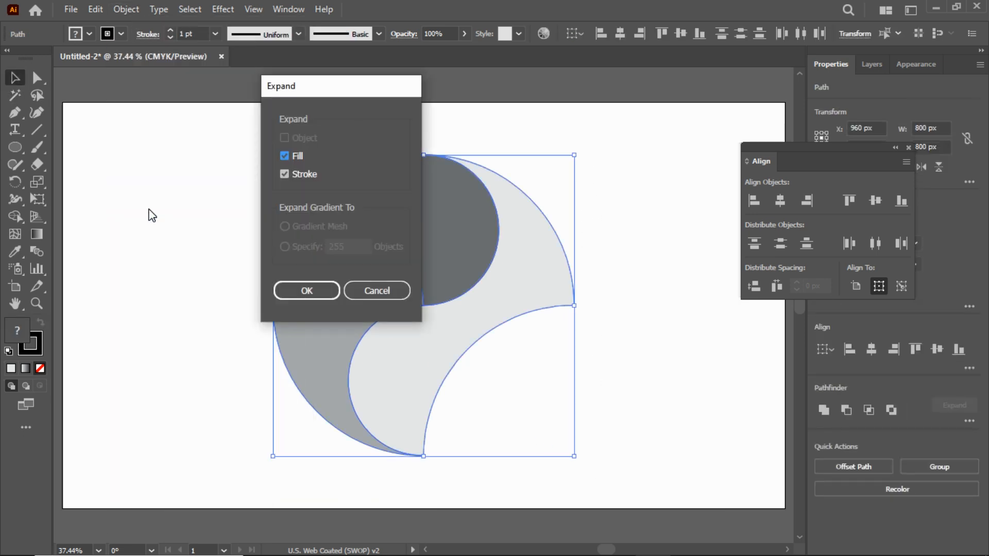
{"action": "left_click", "coordinate": [303, 292]}
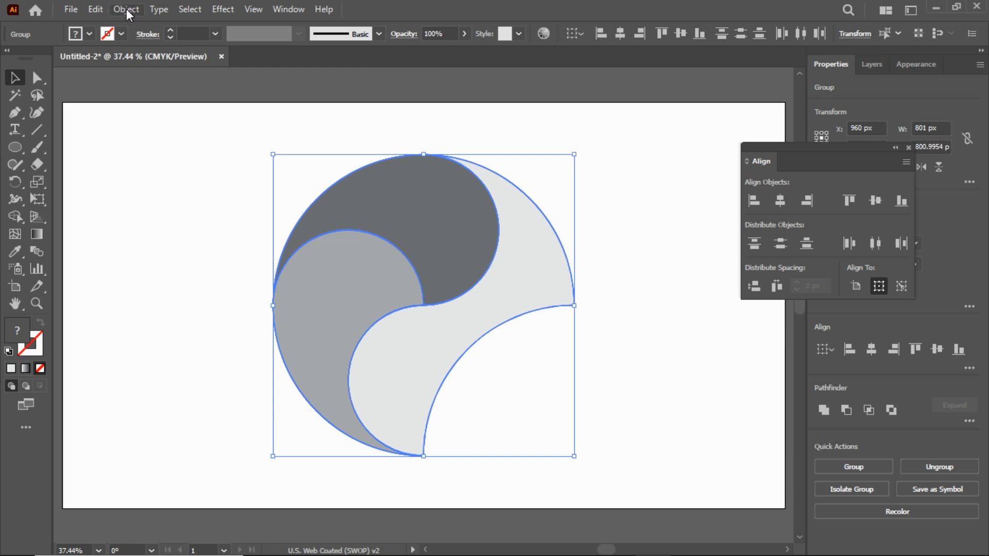
- Ungroup the expanded artwork and deselect it
{"action": "left_click", "coordinate": [126, 8]}
{"action": "left_click", "coordinate": [151, 123]}
{"action": "left_click", "coordinate": [127, 10]}
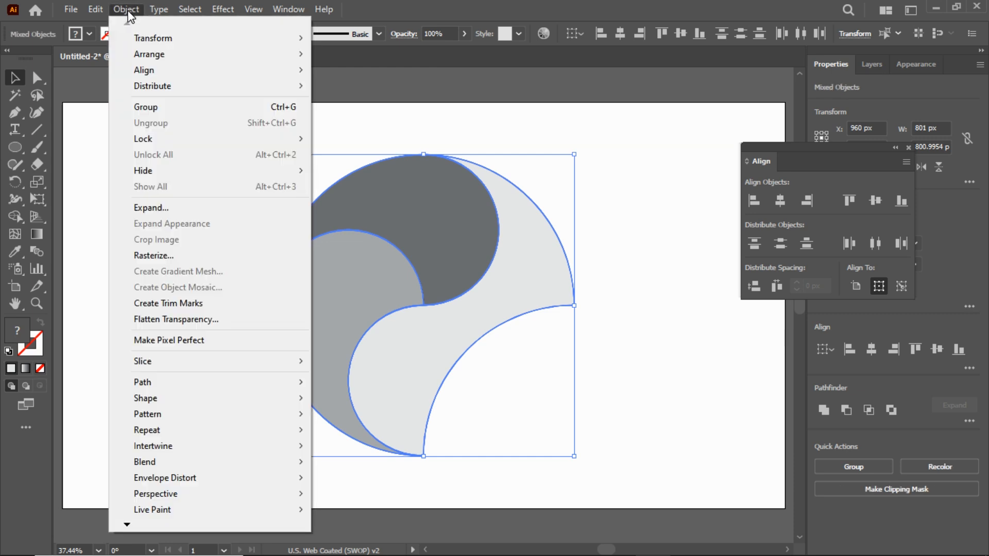
{"action": "left_click", "coordinate": [91, 150]}
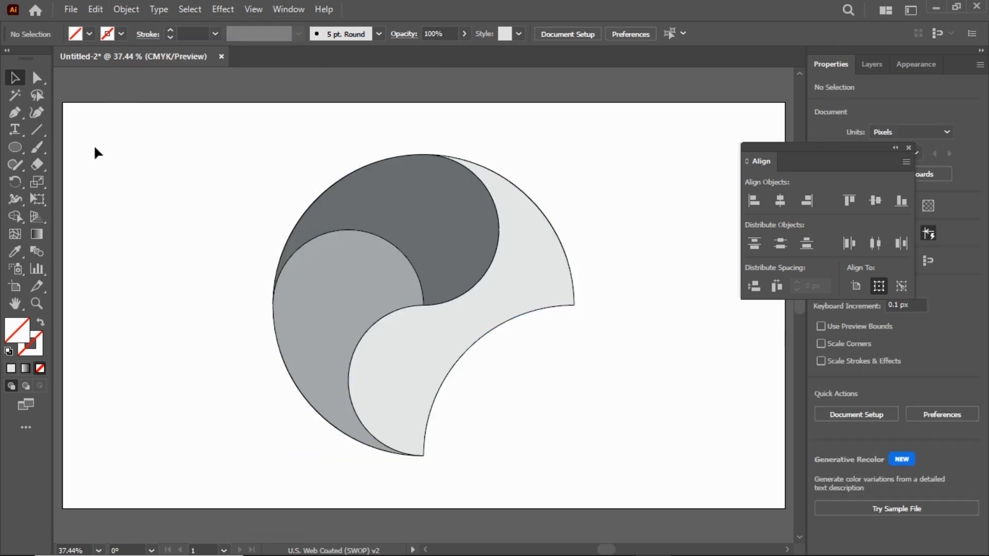
- Select only the dark, medium and light grey fill shapes with the Direct Selection tool and cut them
{"action": "left_click", "coordinate": [38, 79]}
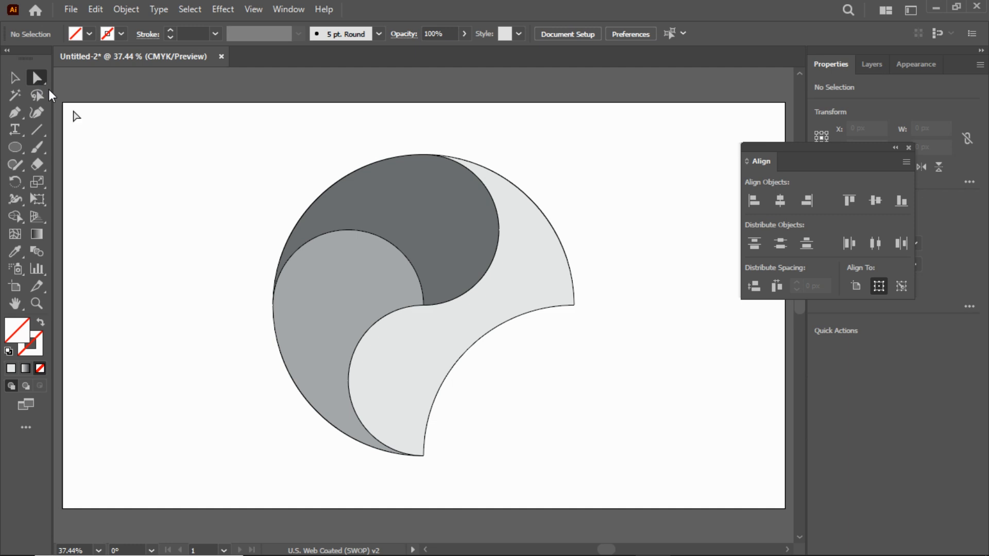
{"action": "left_click", "coordinate": [428, 235]}
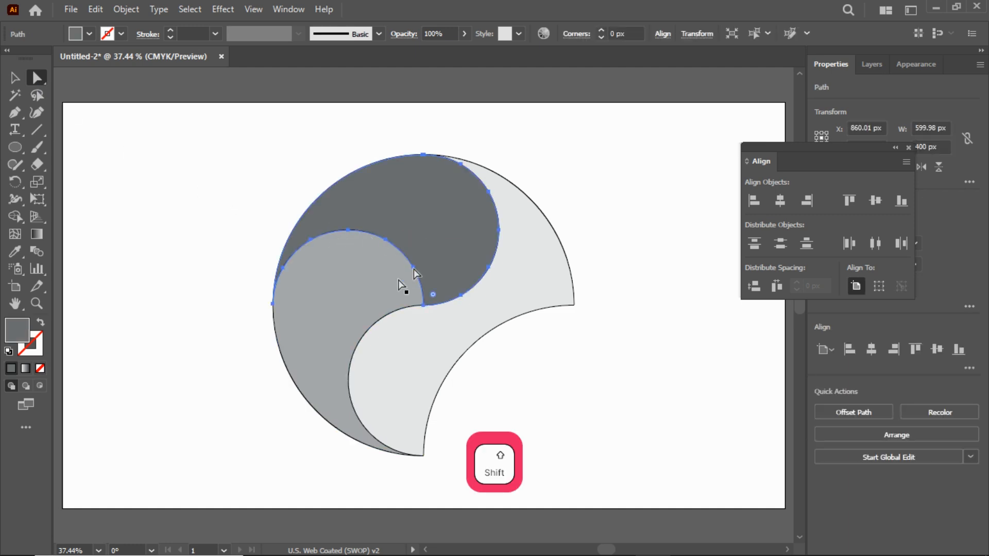
{"action": "left_click", "coordinate": [345, 296], "text": "shift"}
{"action": "left_click", "coordinate": [399, 359], "text": "shift"}
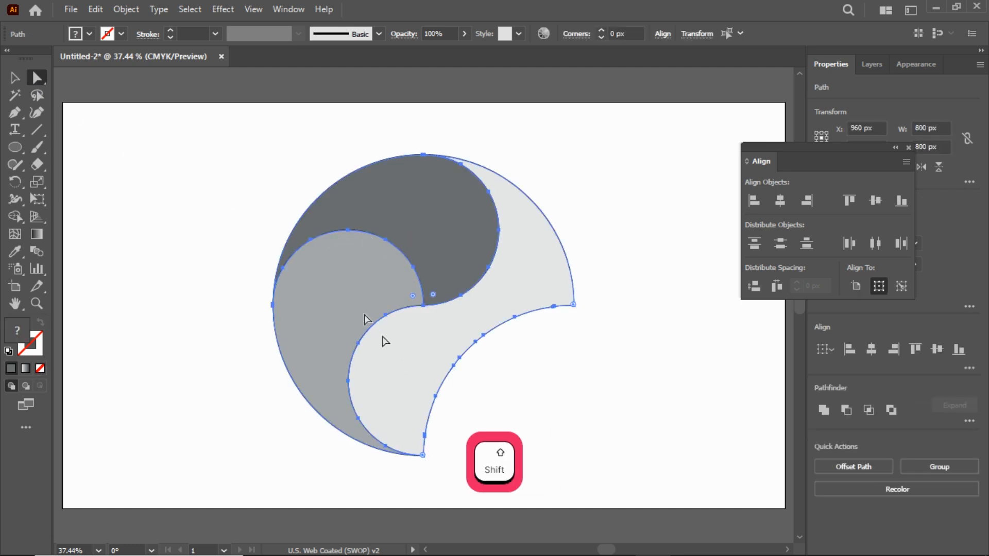
{"action": "left_click", "coordinate": [96, 8]}
{"action": "left_click", "coordinate": [107, 63]}
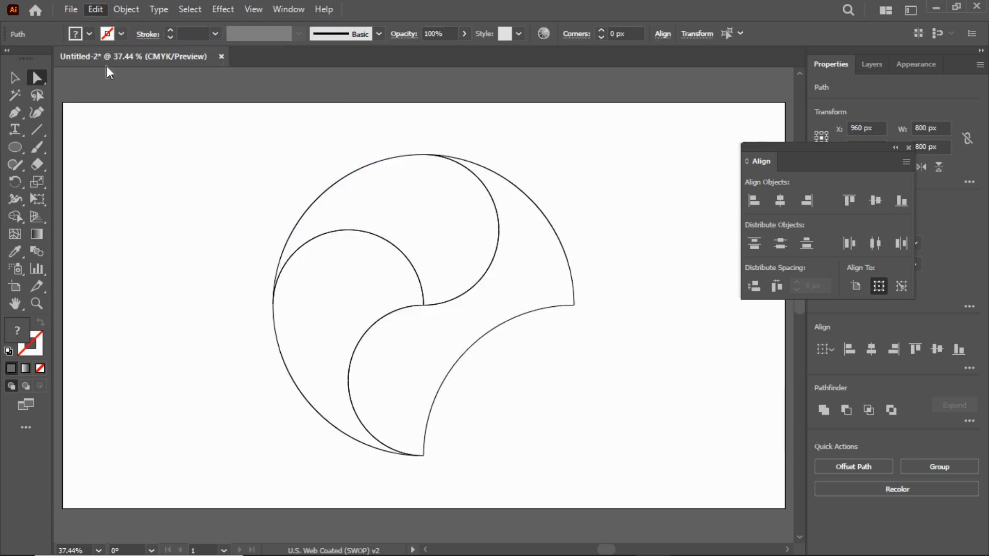
- Delete the leftover black outlines and paste the three cut grey shapes back in their original place
{"action": "left_click_drag", "start_coordinate": [190, 131], "coordinate": [665, 508]}
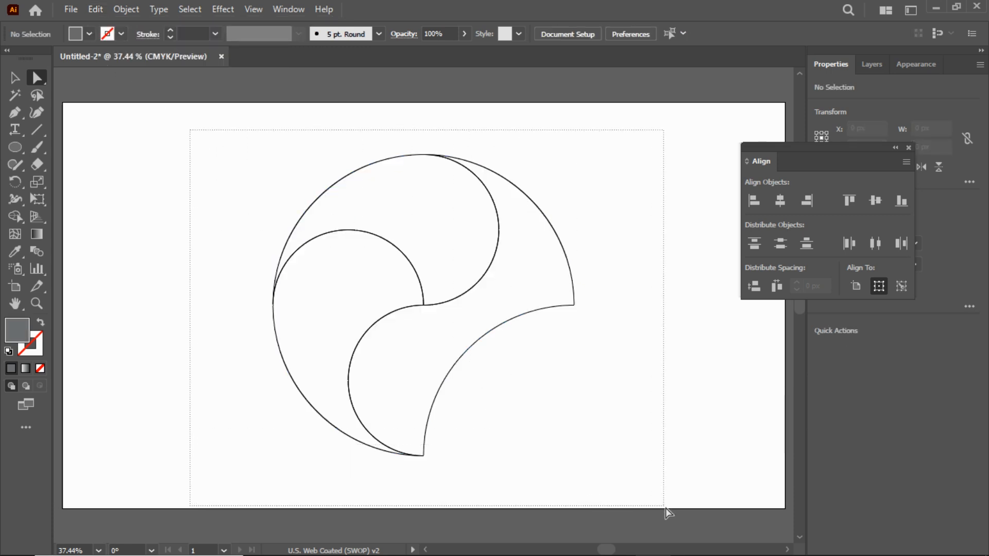
{"action": "key", "text": "Delete"}
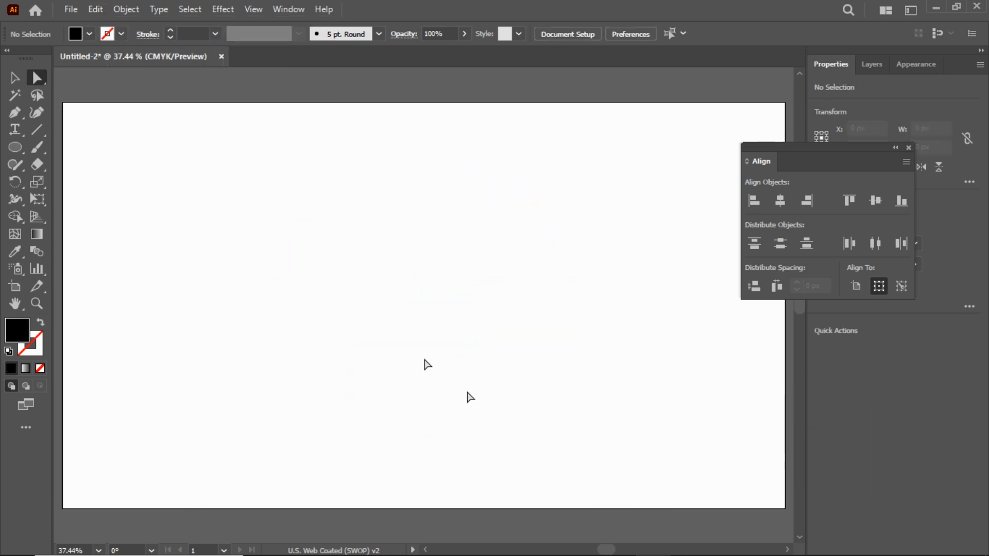
{"action": "left_click", "coordinate": [97, 12]}
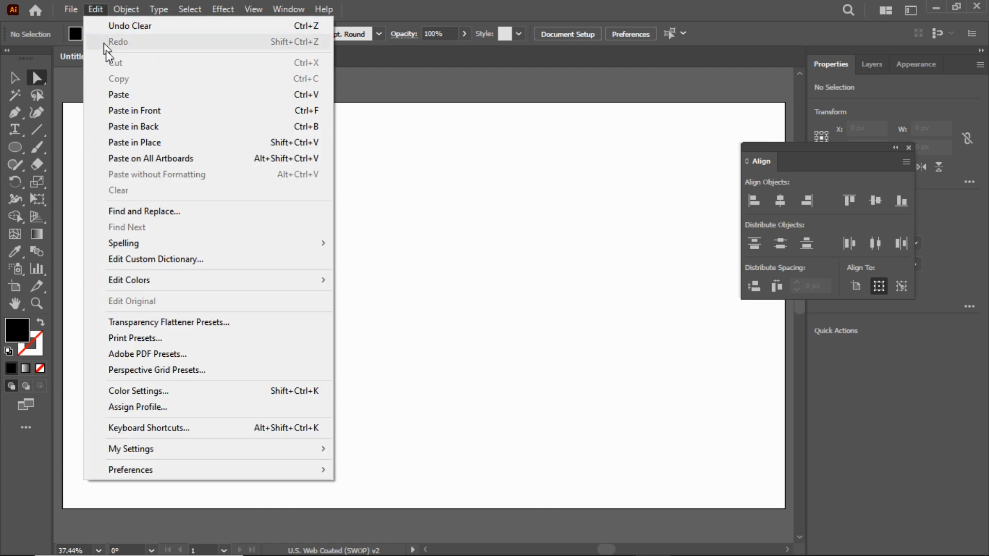
{"action": "left_click", "coordinate": [135, 142]}
- Scale the three grey shapes proportionally from their centre to about 367 px wide and move them straight up near the artboard's upper edge
{"action": "left_click", "coordinate": [15, 77]}
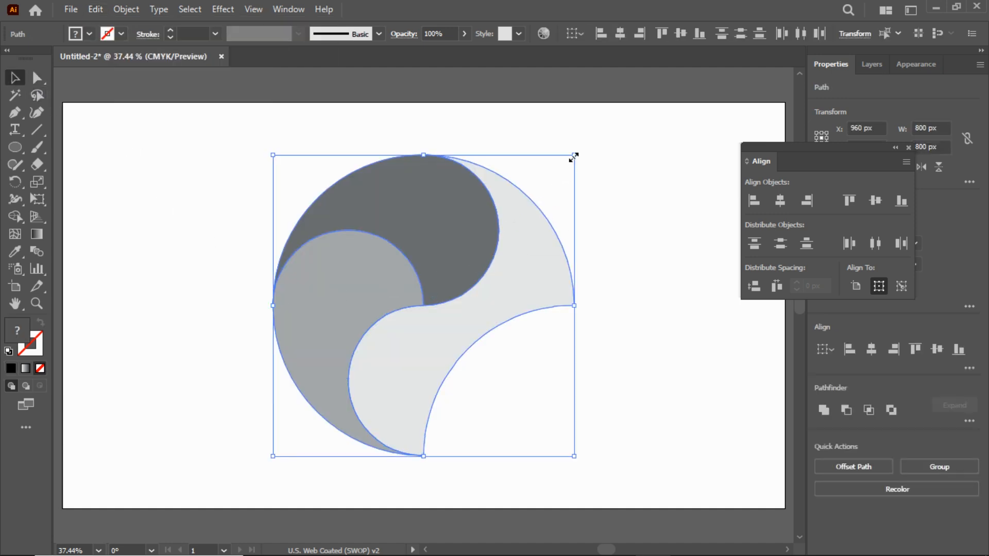
{"action": "key", "text": "shift+alt"}
{"action": "left_click_drag", "start_coordinate": [575, 155], "coordinate": [506, 235]}
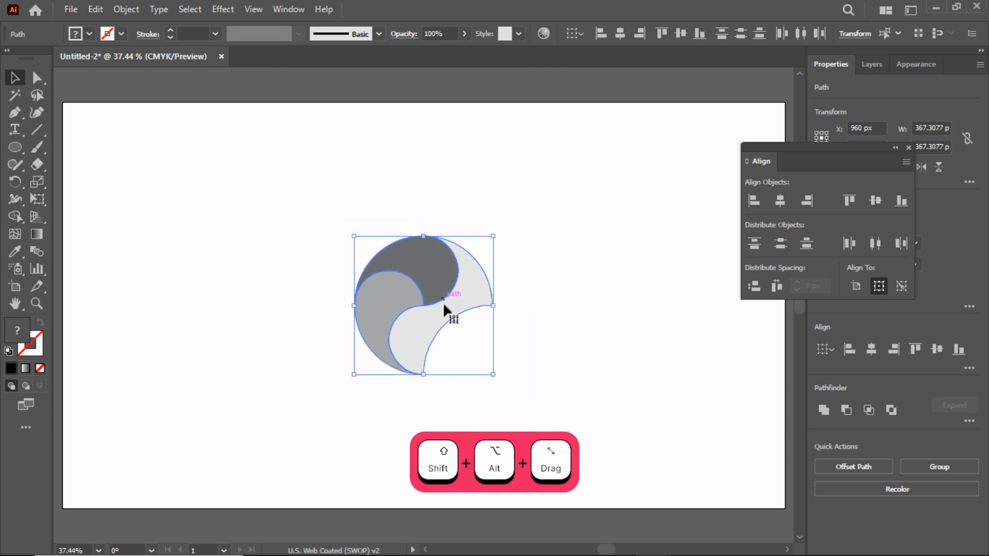
{"action": "left_click_drag", "start_coordinate": [442, 313], "coordinate": [432, 205]}
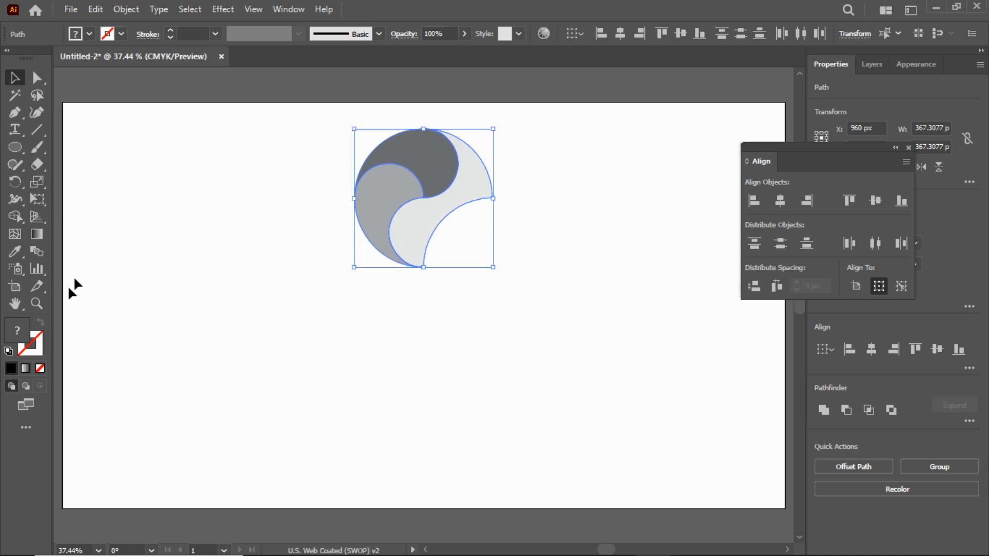
- Remove the fill from the three shapes and give them a black stroke
{"action": "left_click", "coordinate": [36, 303]}
{"action": "left_click_drag", "start_coordinate": [442, 209], "coordinate": [542, 240]}
{"action": "left_click", "coordinate": [14, 77]}
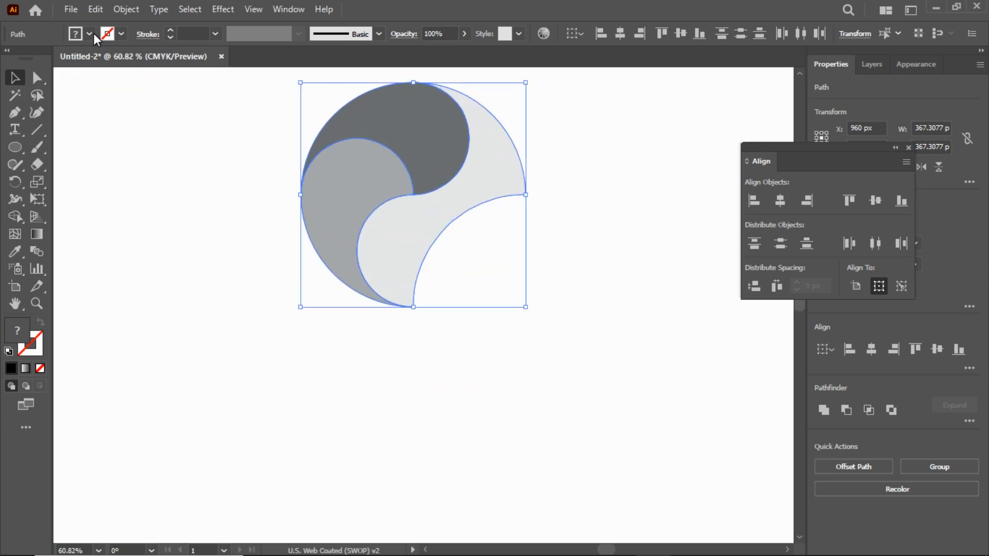
{"action": "left_click", "coordinate": [90, 34]}
{"action": "left_click", "coordinate": [9, 58]}
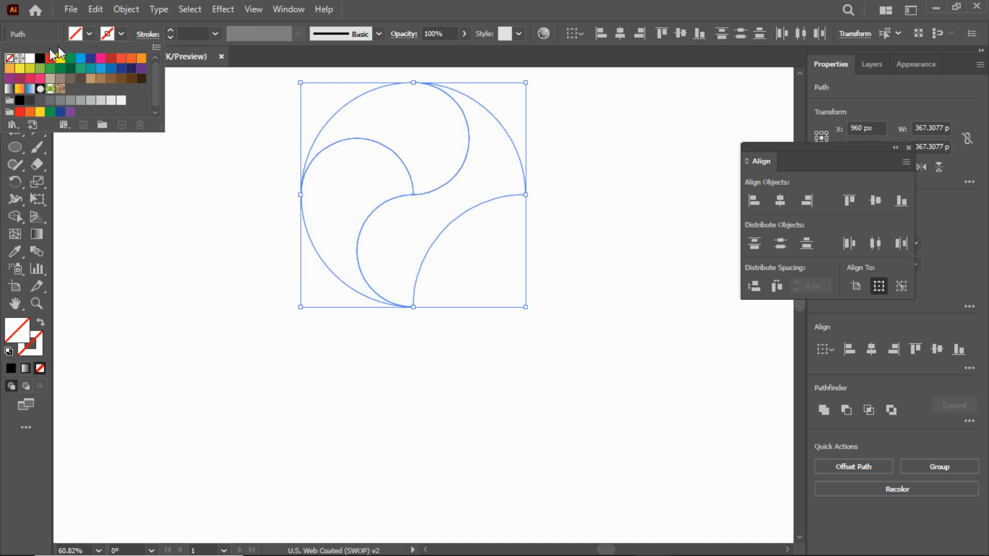
{"action": "left_click", "coordinate": [123, 35]}
{"action": "left_click", "coordinate": [40, 58]}
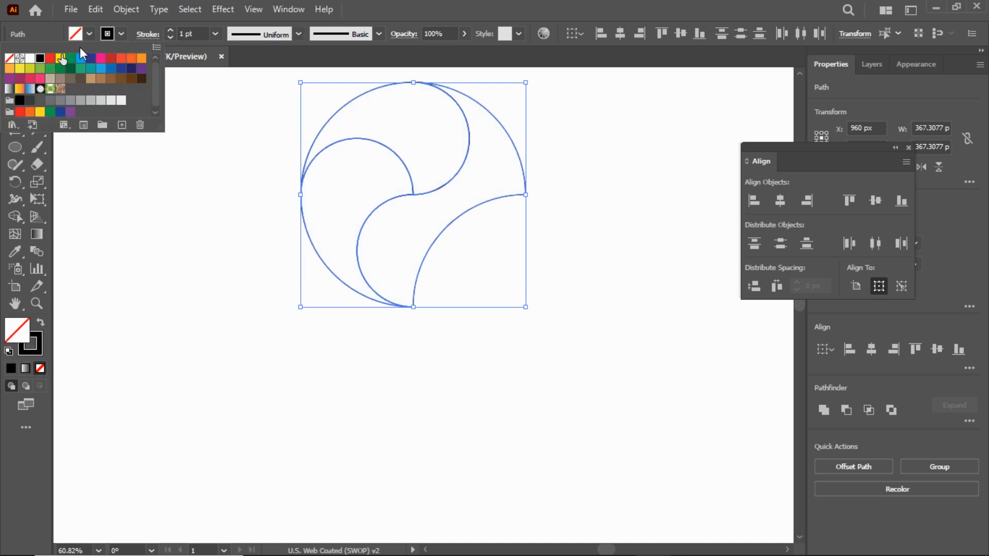
- Give the shapes' stroke round corner joins and a weight of 40 pt
{"action": "left_click", "coordinate": [143, 37]}
{"action": "left_click", "coordinate": [144, 34]}
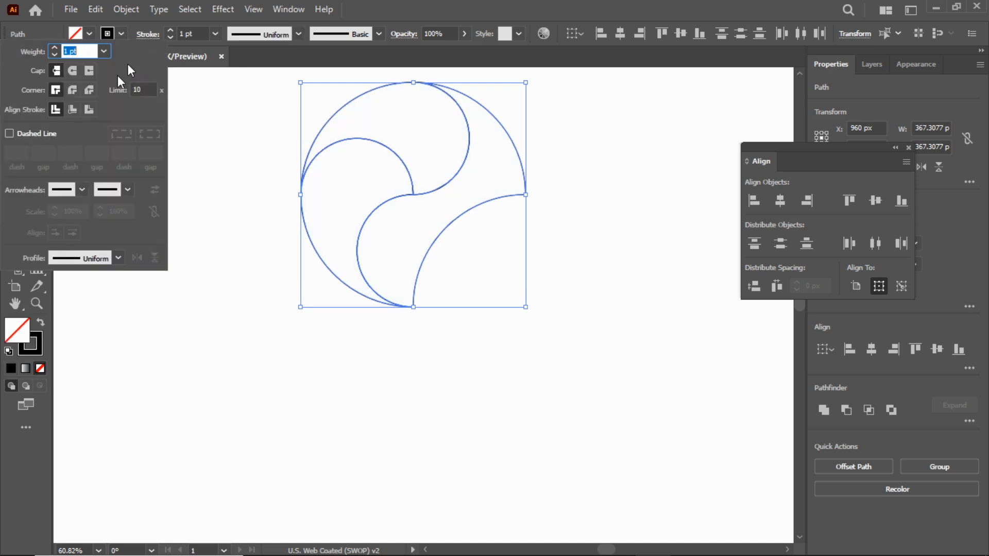
{"action": "left_click", "coordinate": [75, 89]}
{"action": "left_click", "coordinate": [103, 51]}
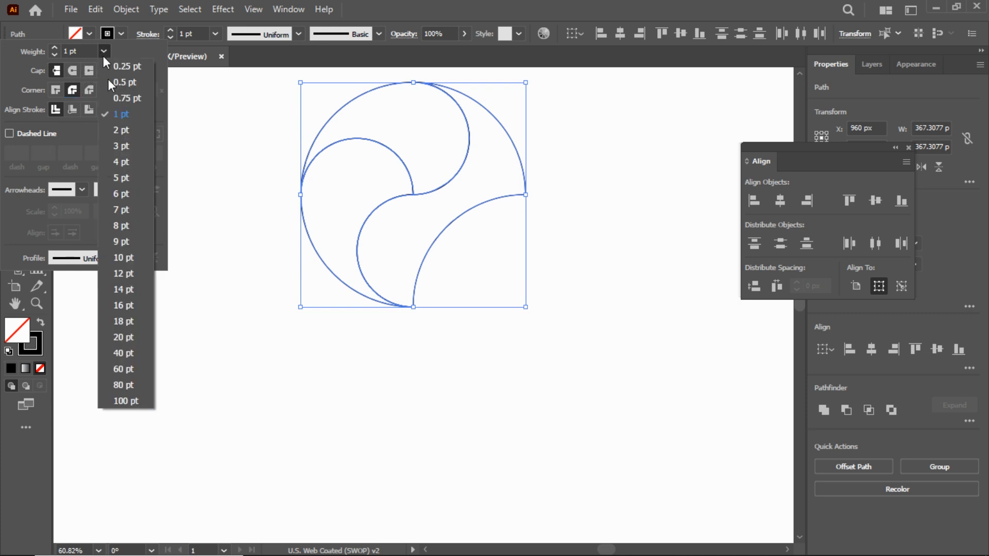
{"action": "left_click", "coordinate": [126, 353]}
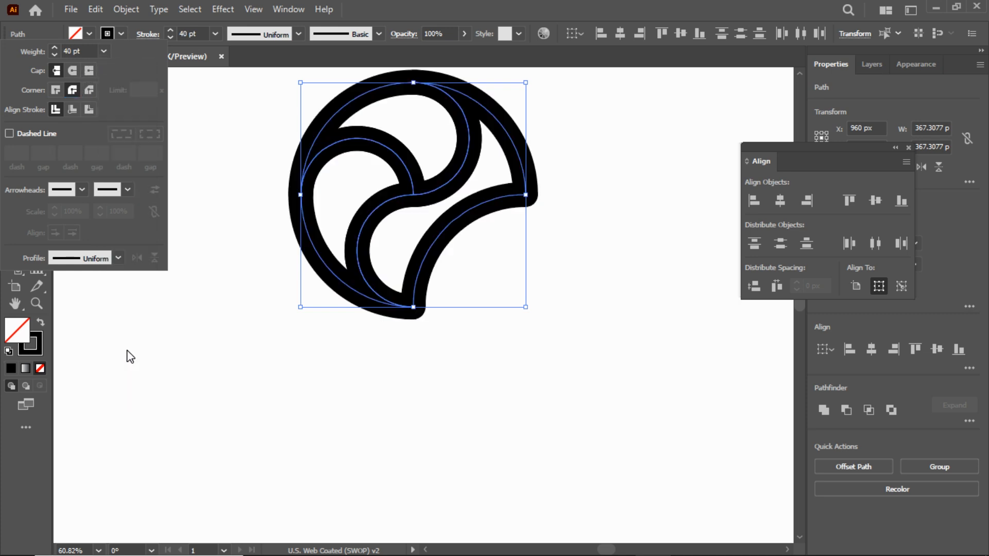
- Set the shapes' stroke weight to 37 pt
{"action": "key", "text": "ctrl+0"}
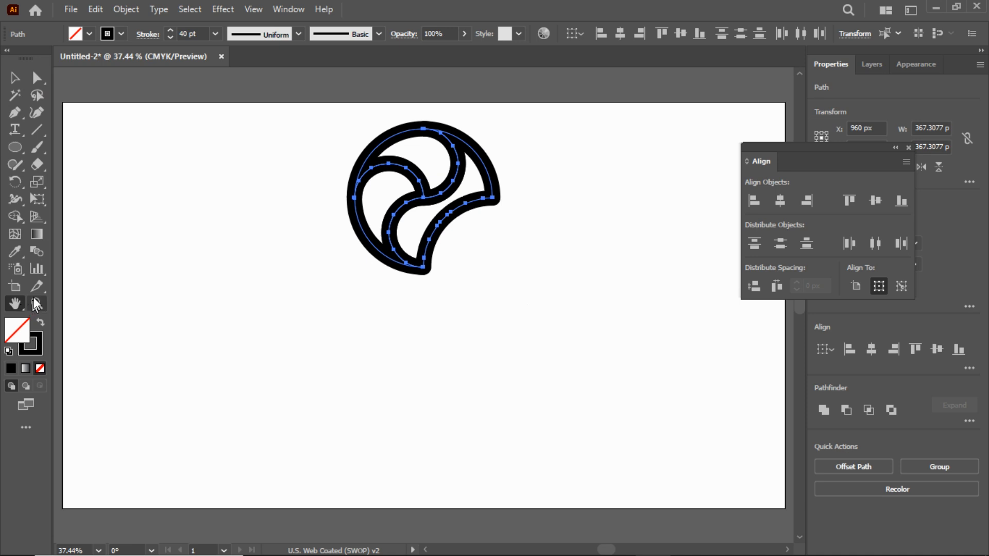
{"action": "double_click", "coordinate": [185, 33]}
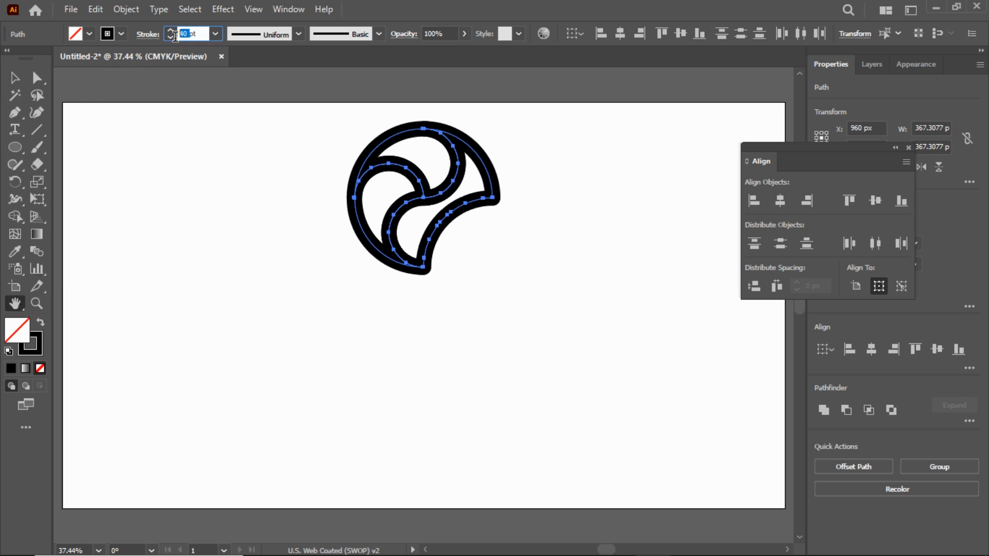
{"action": "type", "text": "37"}
{"action": "key", "text": "Return"}
- Select all three outlined shapes and create a copy rotated 90° about their lowest anchor point
{"action": "left_click", "coordinate": [14, 79]}
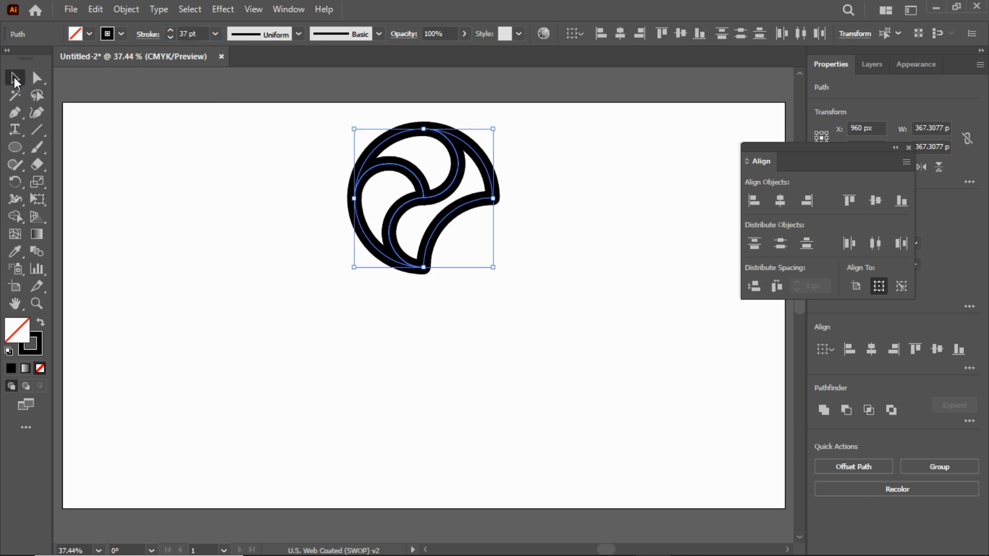
{"action": "left_click", "coordinate": [224, 201]}
{"action": "left_click_drag", "start_coordinate": [311, 129], "coordinate": [525, 299]}
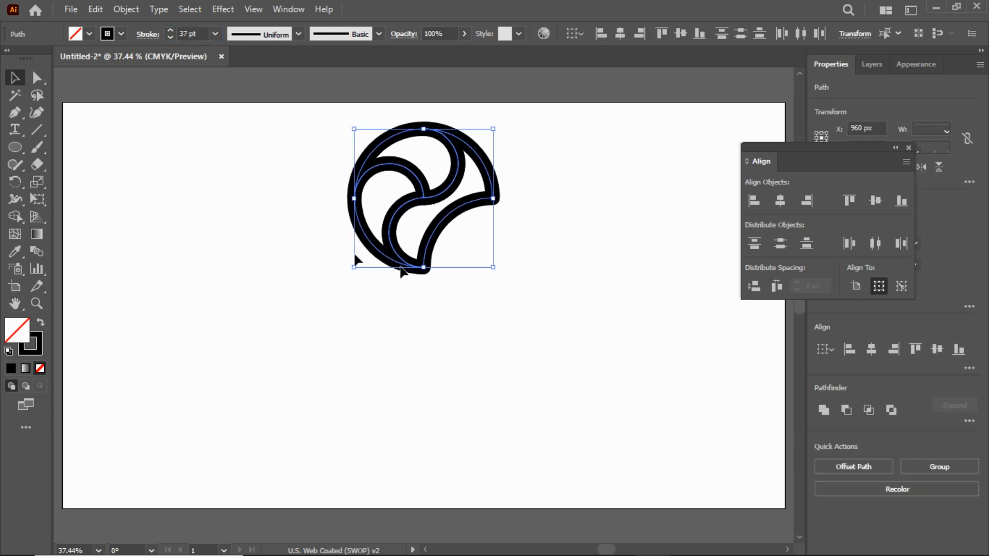
{"action": "left_click_drag", "start_coordinate": [16, 181], "coordinate": [62, 183]}
{"action": "key", "text": "alt"}
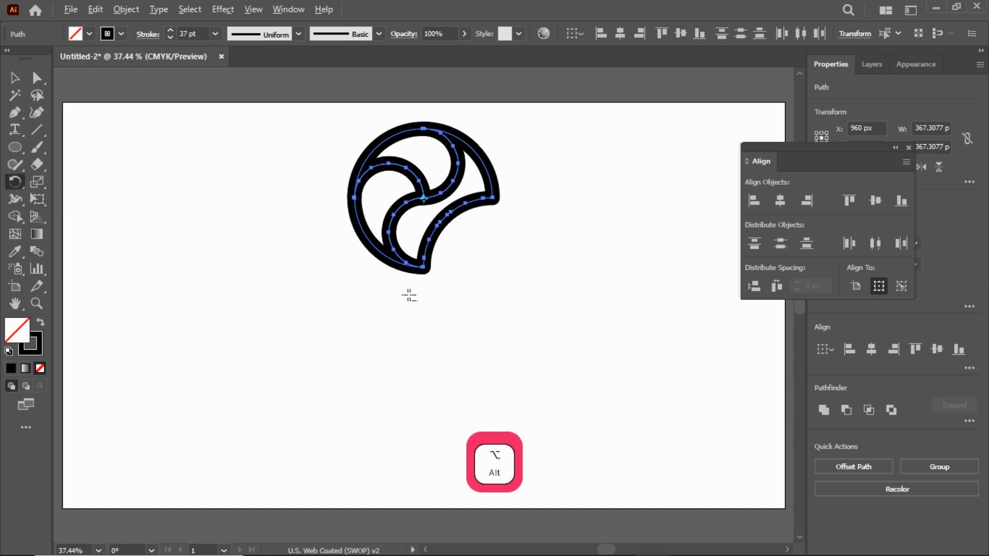
{"action": "left_click", "coordinate": [422, 267], "text": "alt"}
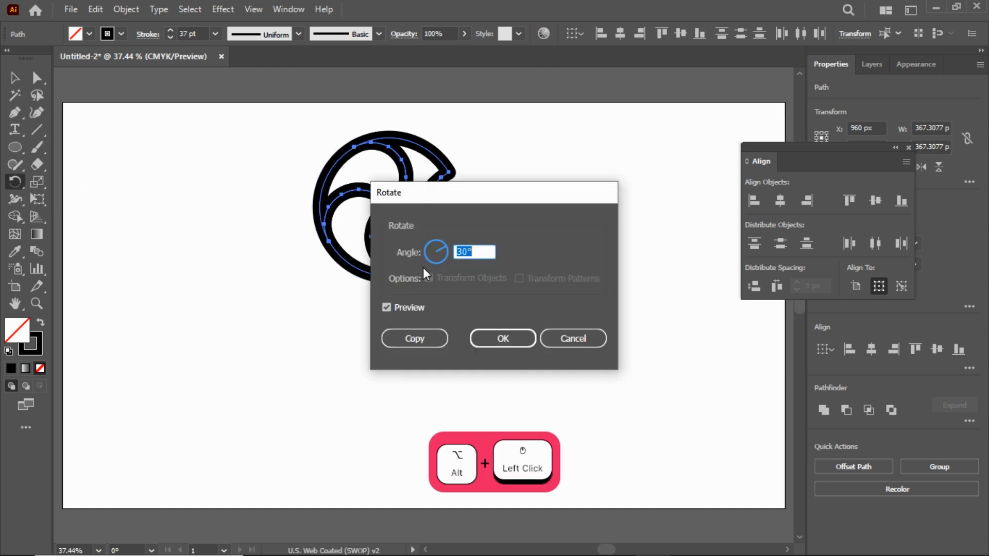
{"action": "type", "text": "90"}
{"action": "left_click", "coordinate": [412, 340]}
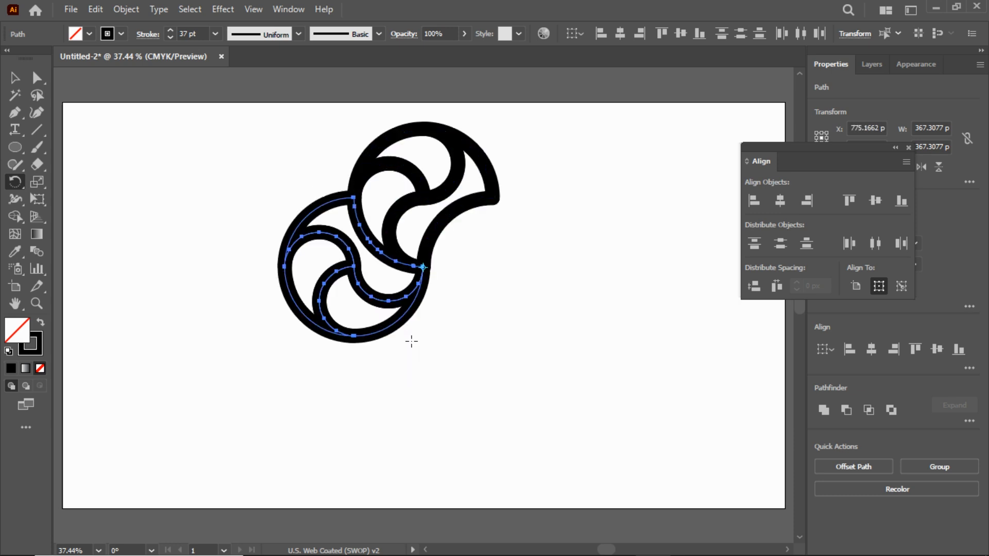
- Repeat the rotated copy twice to complete the four-part swirl, and deselect it
{"action": "key", "text": "ctrl+d"}
{"action": "key", "text": "ctrl+d"}
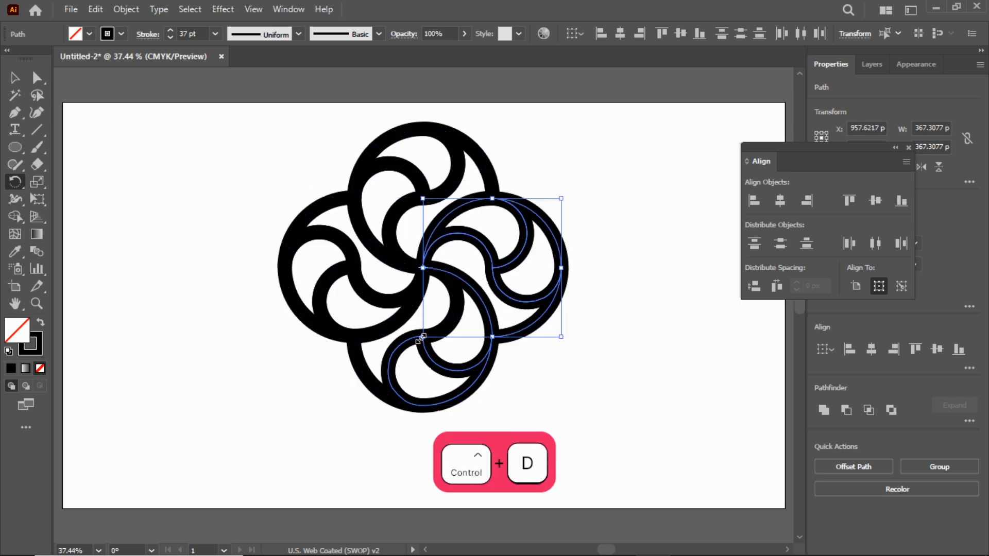
{"action": "key", "text": "v"}
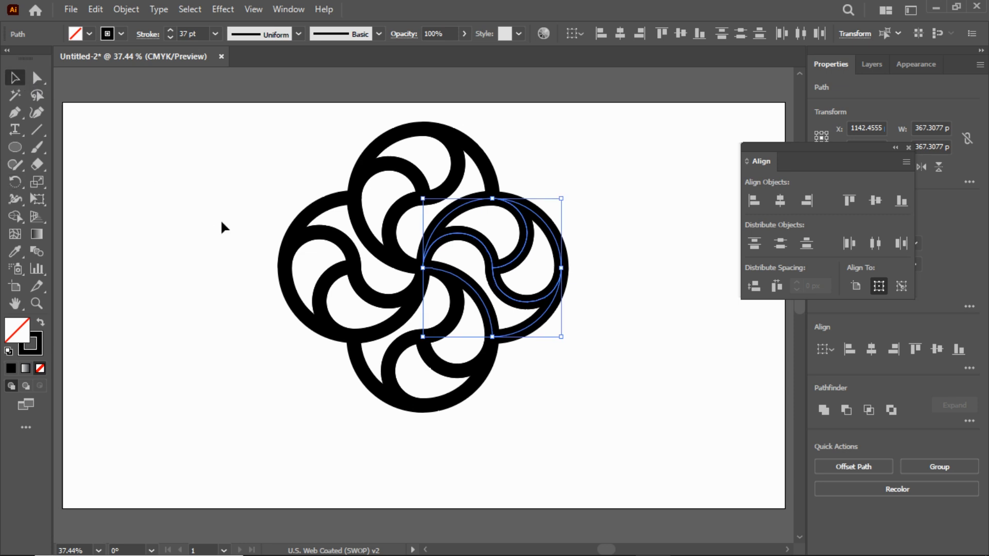
{"action": "left_click", "coordinate": [221, 221]}
- Select the whole four-part swirl and expand both its fill and stroke
{"action": "left_click_drag", "start_coordinate": [217, 115], "coordinate": [592, 453]}
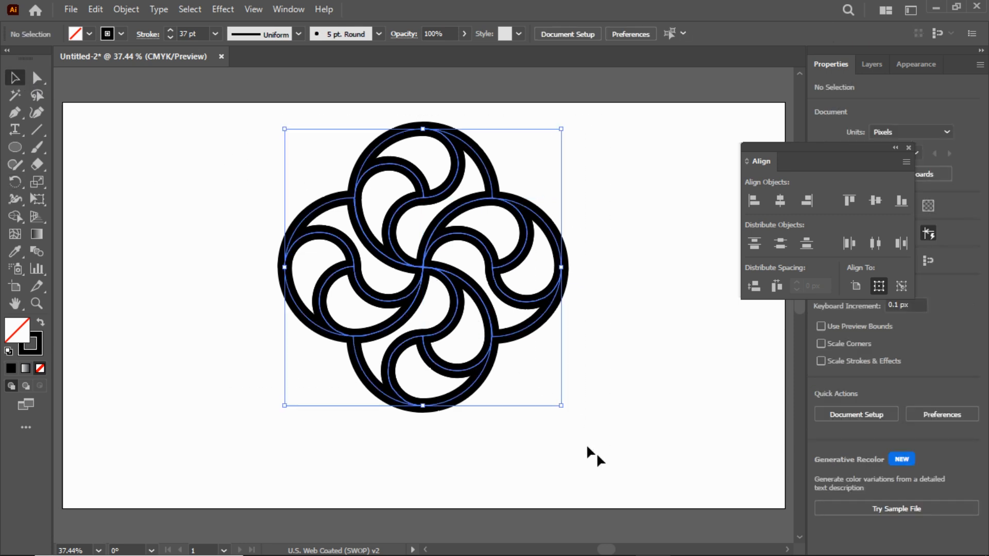
{"action": "left_click", "coordinate": [146, 35]}
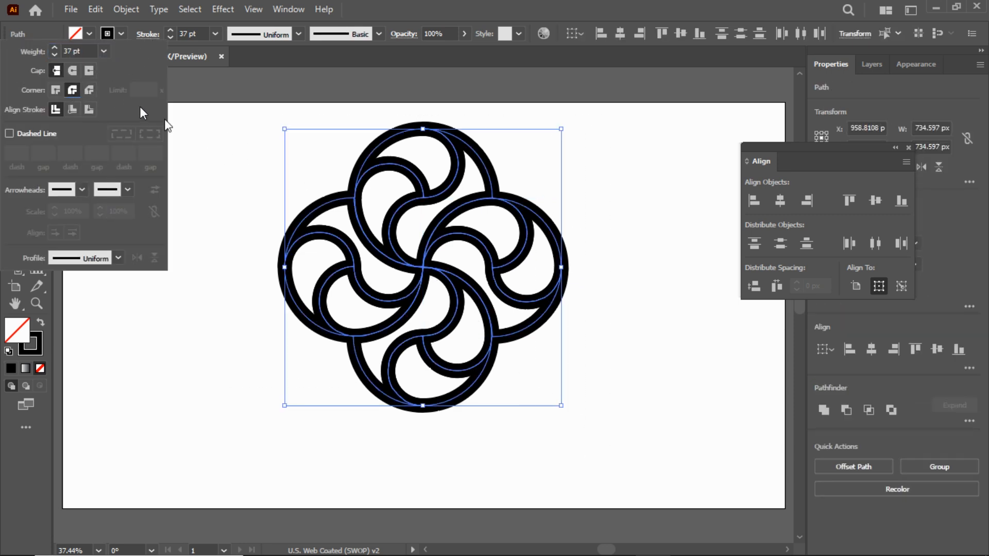
{"action": "left_click", "coordinate": [125, 9]}
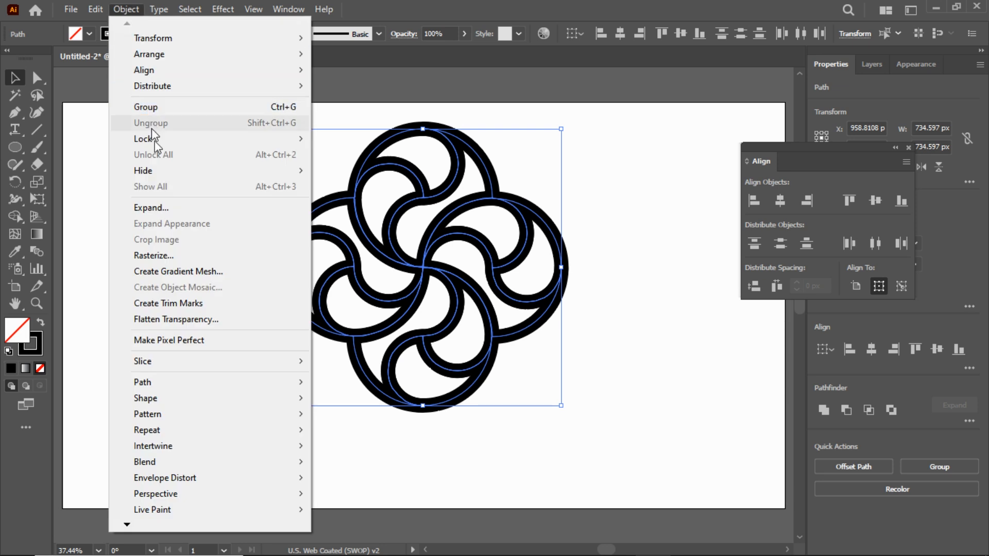
{"action": "left_click", "coordinate": [163, 209]}
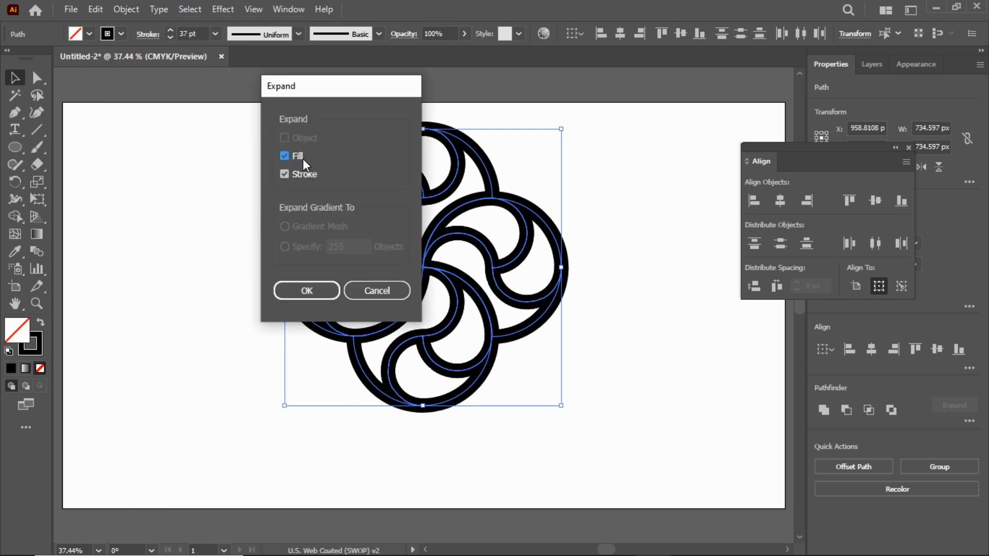
{"action": "left_click", "coordinate": [303, 290]}
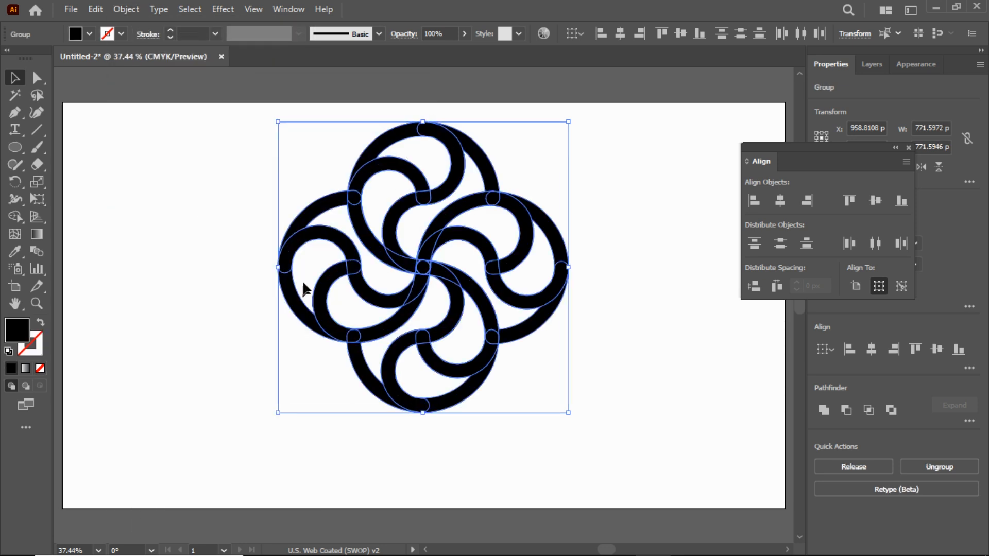
- Unite the expanded artwork into a single shape with the Pathfinder
{"action": "left_click", "coordinate": [289, 10]}
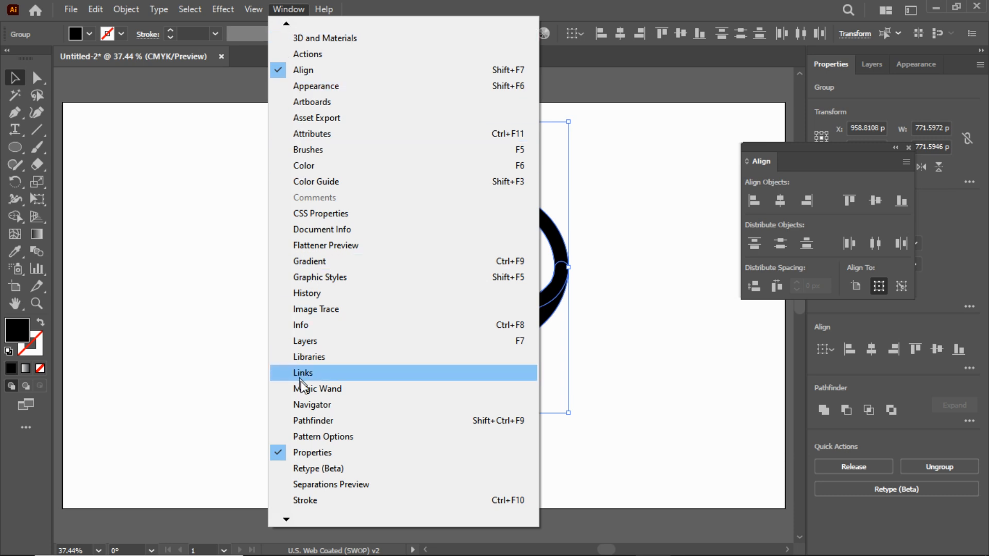
{"action": "left_click", "coordinate": [307, 421]}
{"action": "left_click_drag", "start_coordinate": [694, 134], "coordinate": [666, 79]}
{"action": "left_click", "coordinate": [606, 137]}
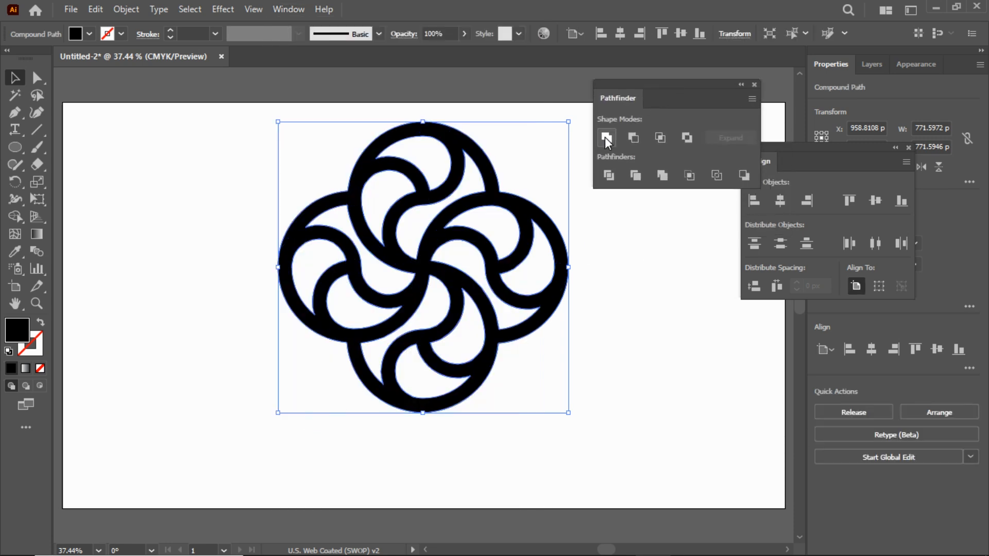
{"action": "left_click", "coordinate": [753, 85]}
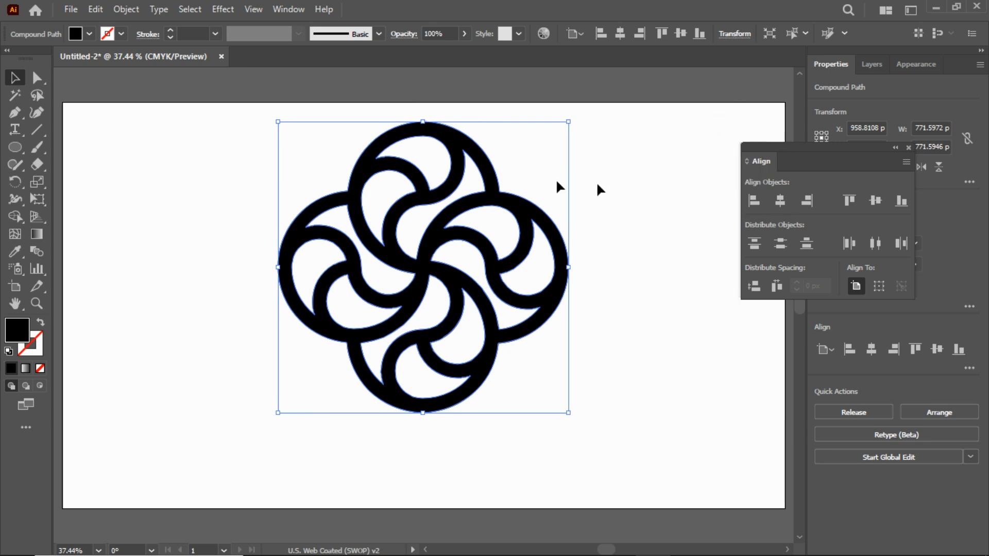
- Group the united swirl, centre it horizontally and vertically on the artboard, and deselect it
{"action": "left_click", "coordinate": [125, 9]}
{"action": "left_click", "coordinate": [123, 7]}
{"action": "left_click", "coordinate": [123, 8]}
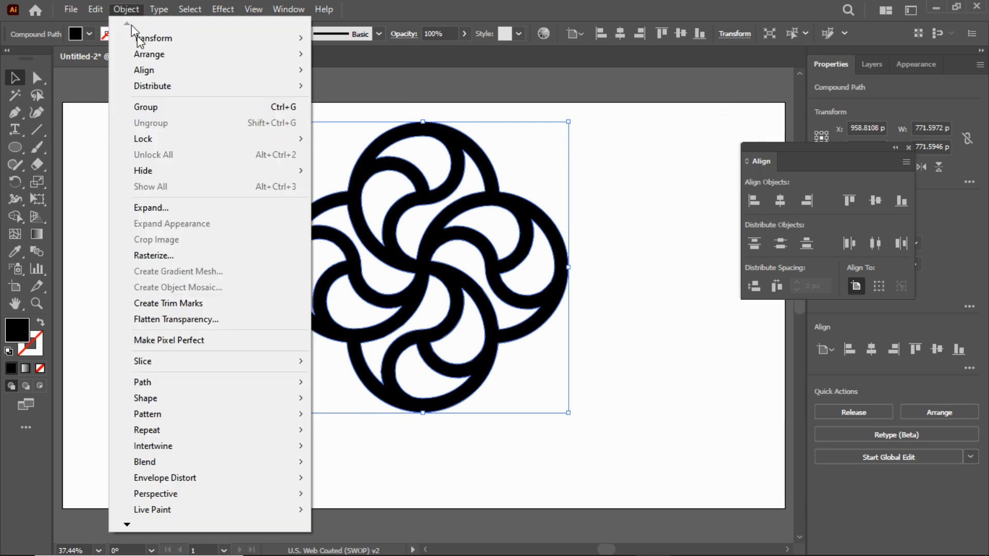
{"action": "left_click", "coordinate": [150, 106]}
{"action": "left_click", "coordinate": [779, 202]}
{"action": "left_click", "coordinate": [875, 201]}
{"action": "left_click", "coordinate": [643, 236]}
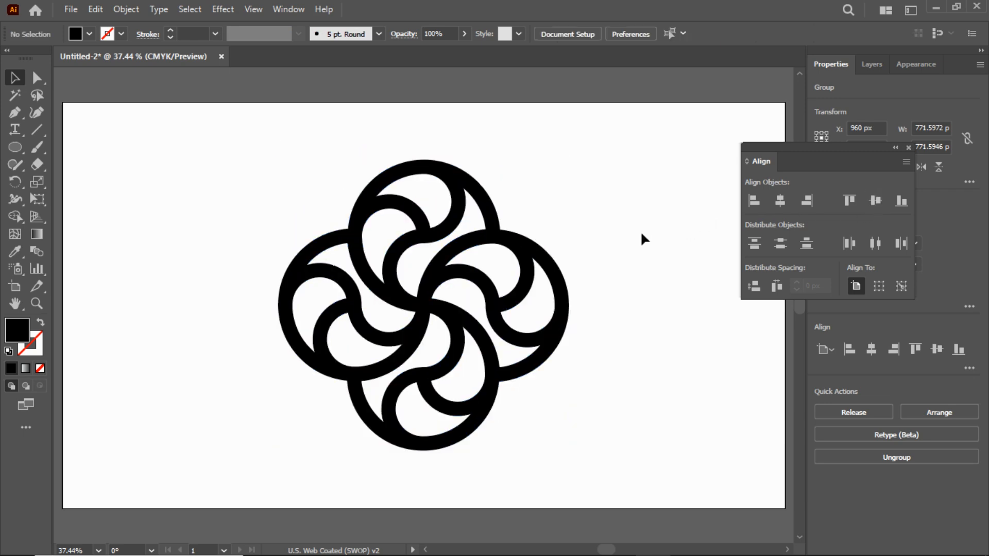
- Fill the grouped swirl with yellow FFE600 using hue 55° at 100% saturation and brightness, and activate the Rectangle tool
{"action": "left_click_drag", "start_coordinate": [249, 148], "coordinate": [510, 416]}
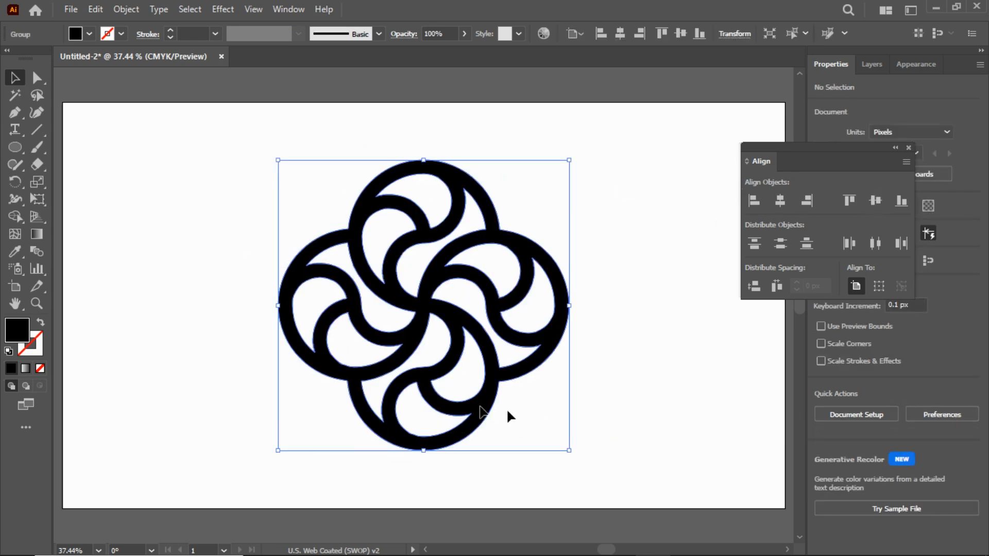
{"action": "double_click", "coordinate": [19, 340]}
{"action": "left_click_drag", "start_coordinate": [863, 168], "coordinate": [758, 159]}
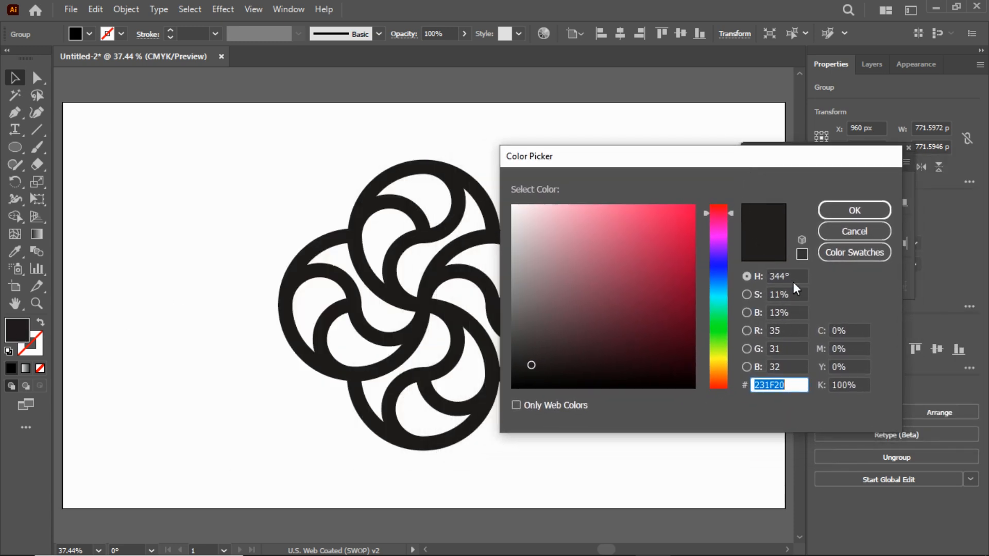
{"action": "left_click", "coordinate": [767, 276]}
{"action": "type", "text": "55"}
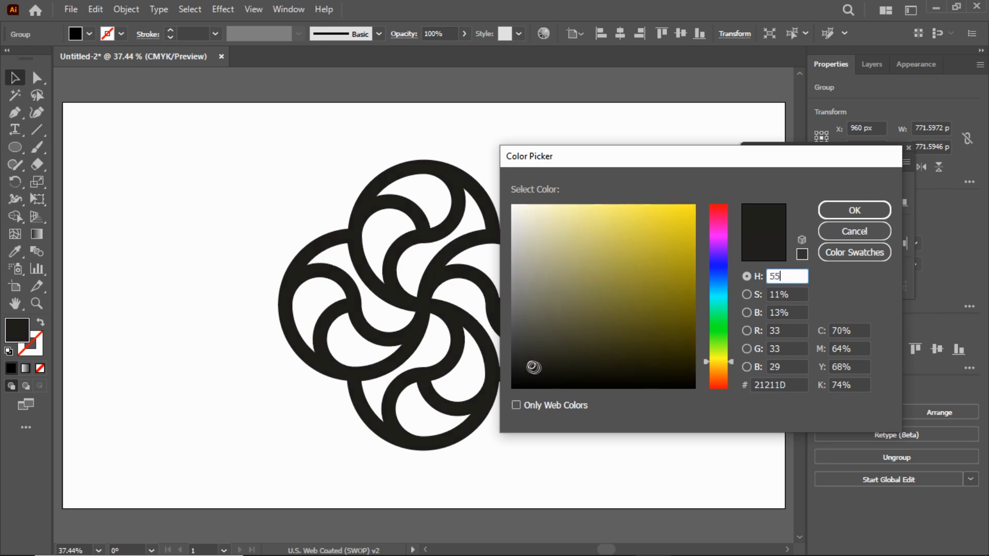
{"action": "mouse_move", "coordinate": [532, 365]}
{"action": "left_mouse_down"}
{"action": "mouse_move", "coordinate": [572, 340]}
{"action": "mouse_move", "coordinate": [660, 253]}
{"action": "mouse_move", "coordinate": [711, 177]}
{"action": "mouse_move", "coordinate": [725, 175]}
{"action": "left_mouse_up"}
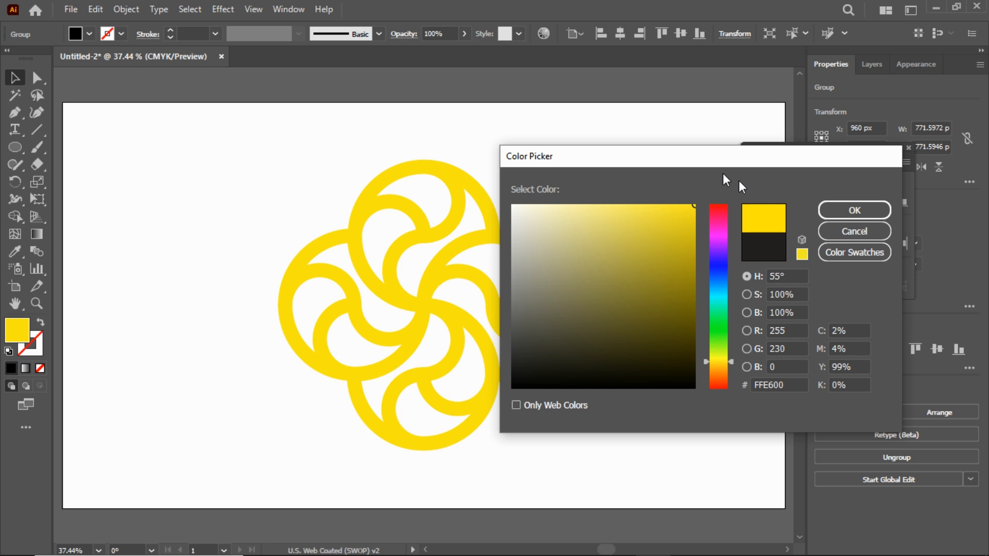
{"action": "left_click", "coordinate": [851, 210]}
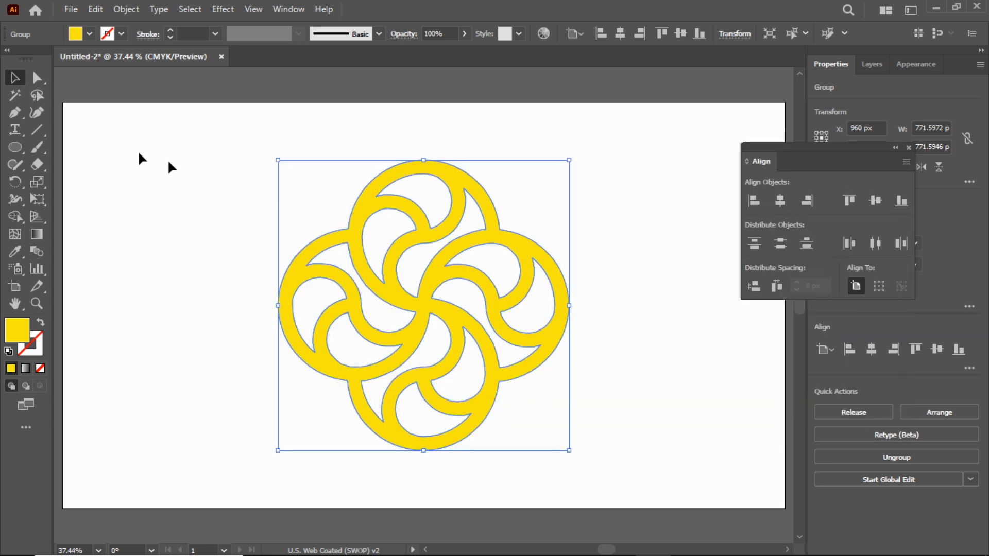
{"action": "left_click_drag", "start_coordinate": [19, 145], "coordinate": [60, 148]}
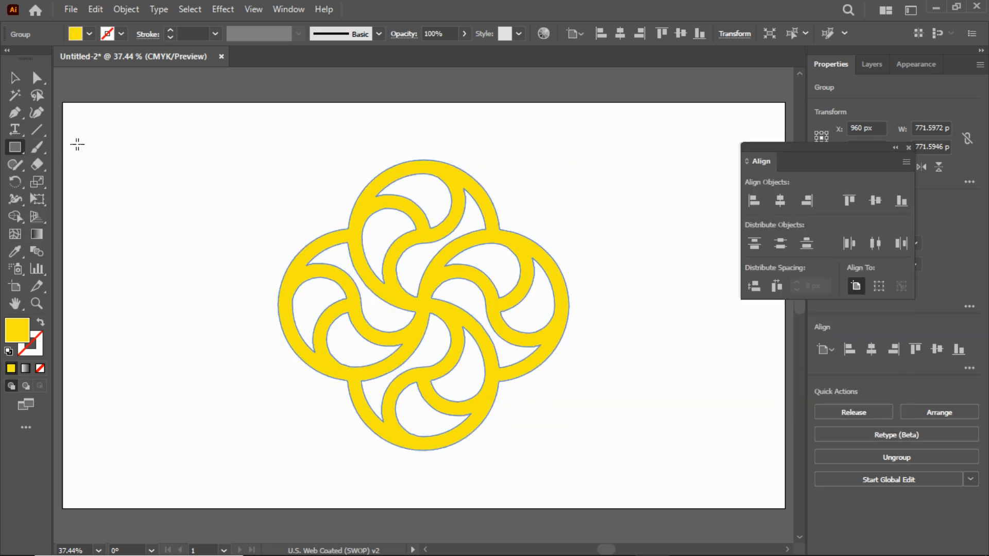
{"action": "left_click", "coordinate": [89, 34]}
{"action": "left_click", "coordinate": [70, 68]}
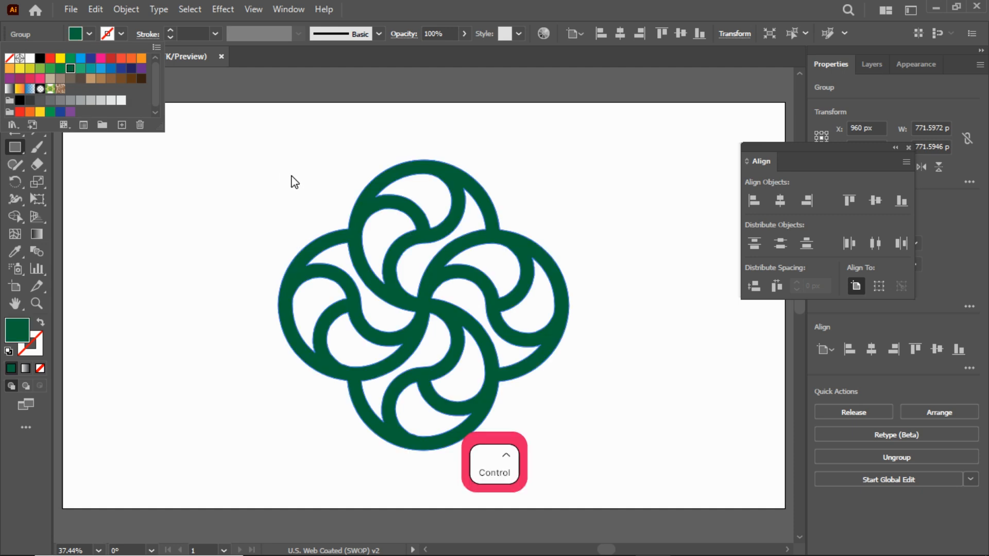
{"action": "key", "text": "ctrl+z"}
{"action": "key", "text": "ctrl+z"}
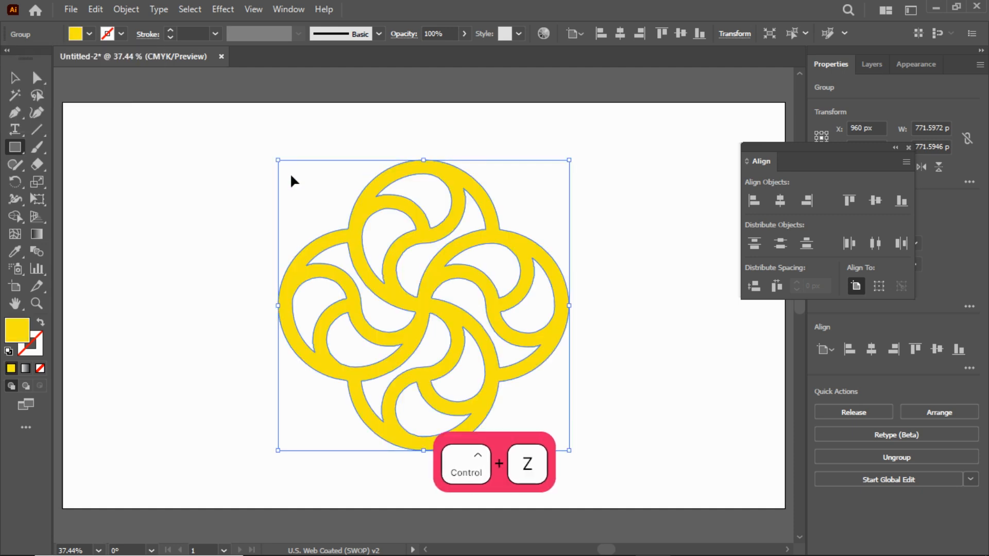
- Deselect the swirl and set the fill for new objects to the dark green swatch
{"action": "left_click", "coordinate": [208, 165], "text": "ctrl"}
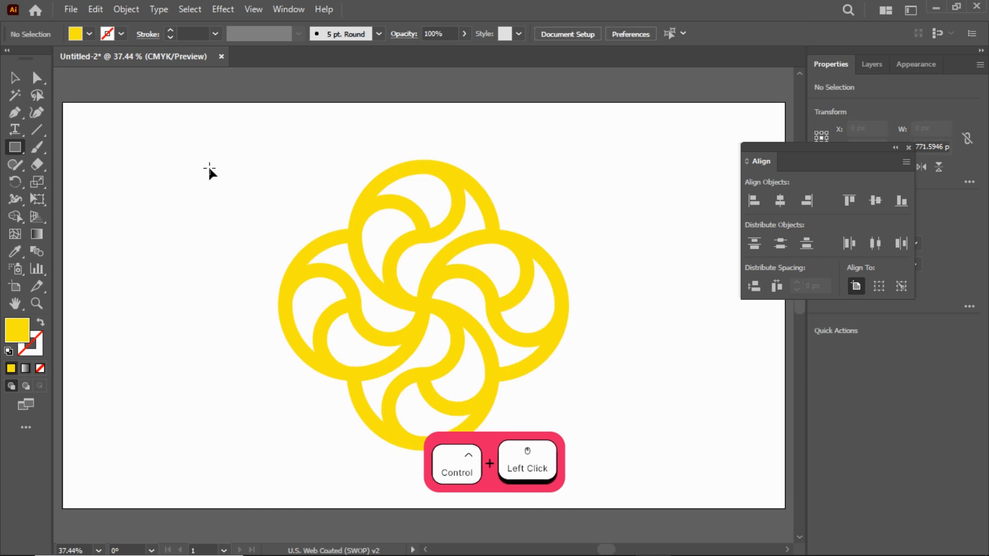
{"action": "left_click", "coordinate": [89, 34]}
{"action": "left_click", "coordinate": [71, 68]}
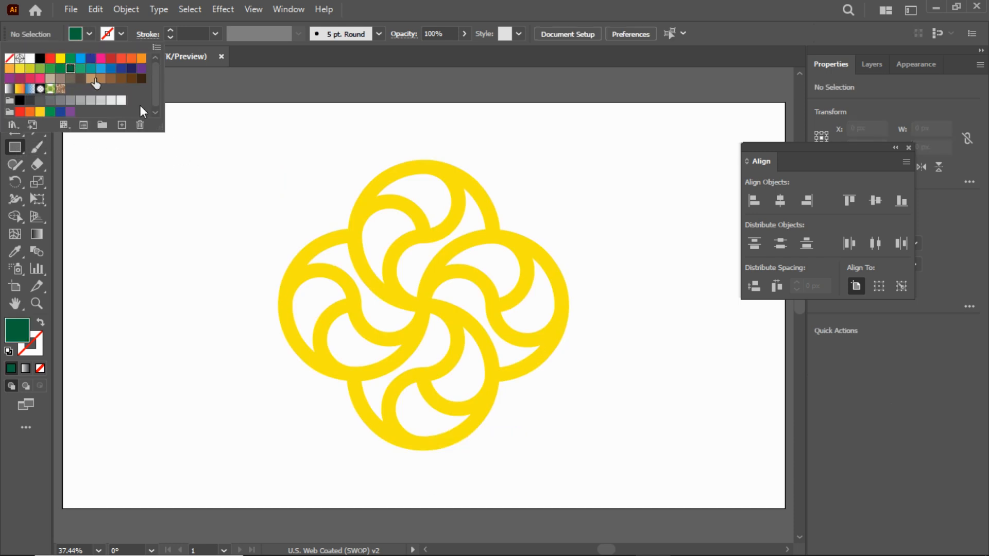
- Create a dark green background rectangle 1920 px wide and 1080 px high
{"action": "left_click", "coordinate": [227, 185]}
{"action": "left_click", "coordinate": [480, 254]}
{"action": "double_click", "coordinate": [480, 254]}
{"action": "type", "text": "2"}
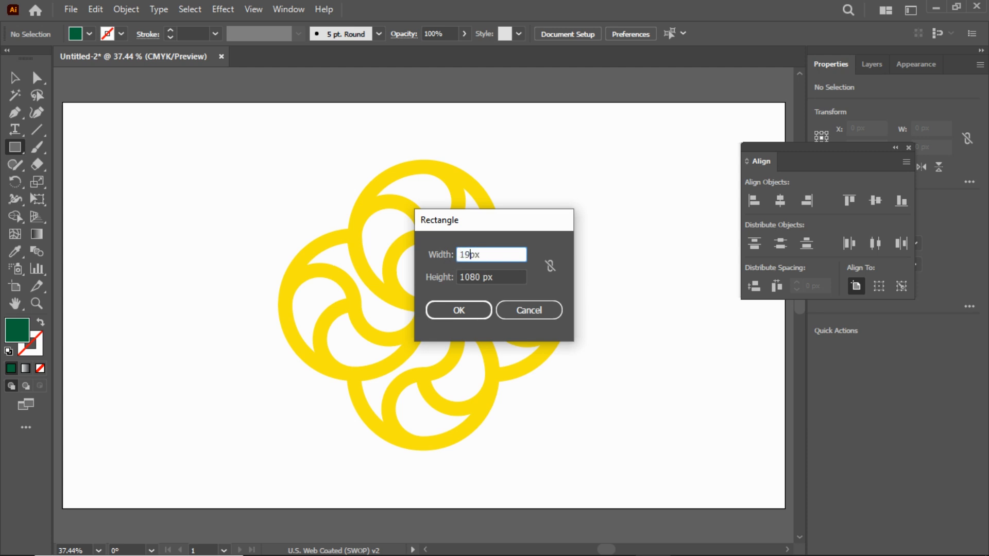
{"action": "type", "text": "0"}
{"action": "key", "text": "Tab"}
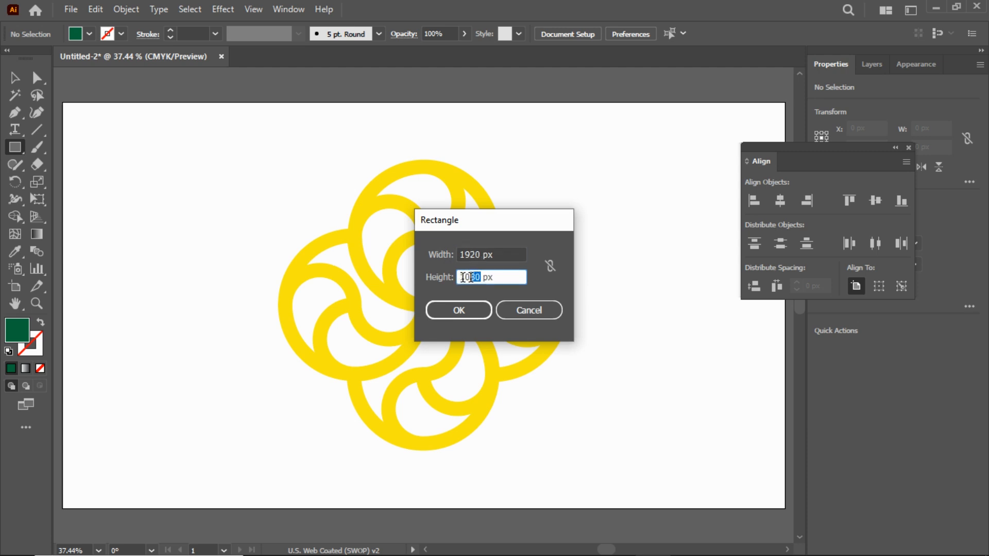
{"action": "type", "text": "1"}
{"action": "left_click", "coordinate": [457, 308]}
- Centre the green rectangle horizontally and vertically on the artboard
{"action": "left_click", "coordinate": [14, 77]}
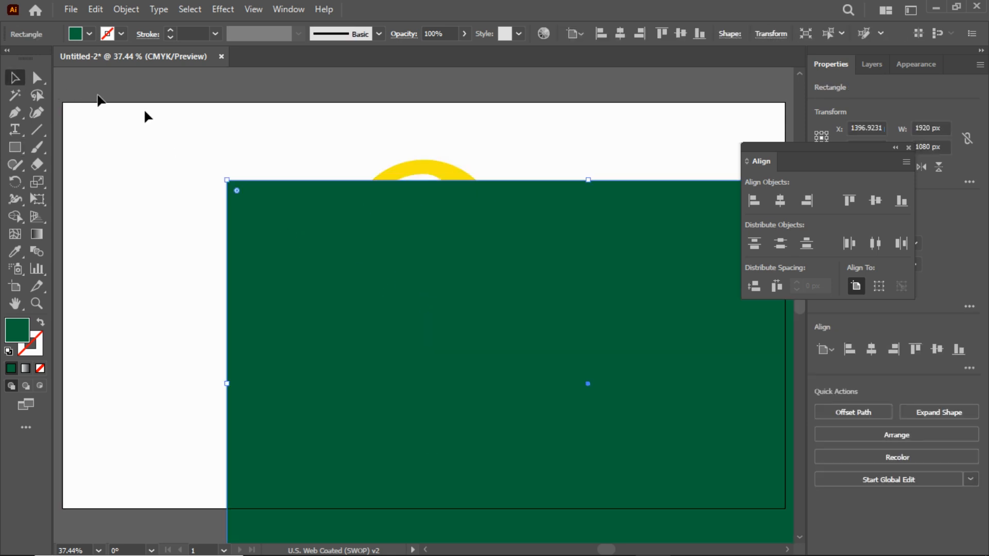
{"action": "left_click", "coordinate": [780, 200]}
{"action": "left_click", "coordinate": [876, 201]}
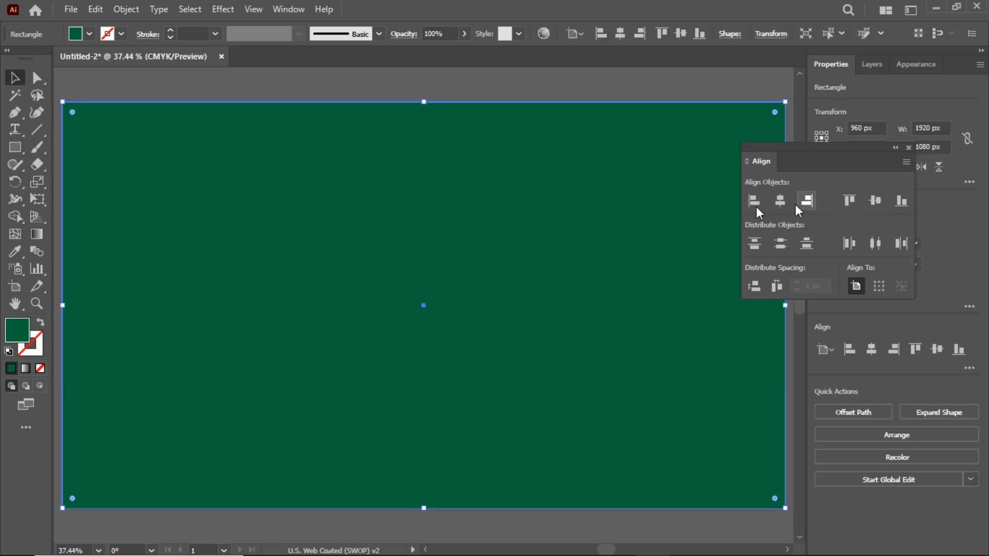
- Send the green rectangle to the back, behind the swirl, and close the floating alignment controls
{"action": "left_click", "coordinate": [126, 10]}
{"action": "mouse_move", "coordinate": [170, 61]}
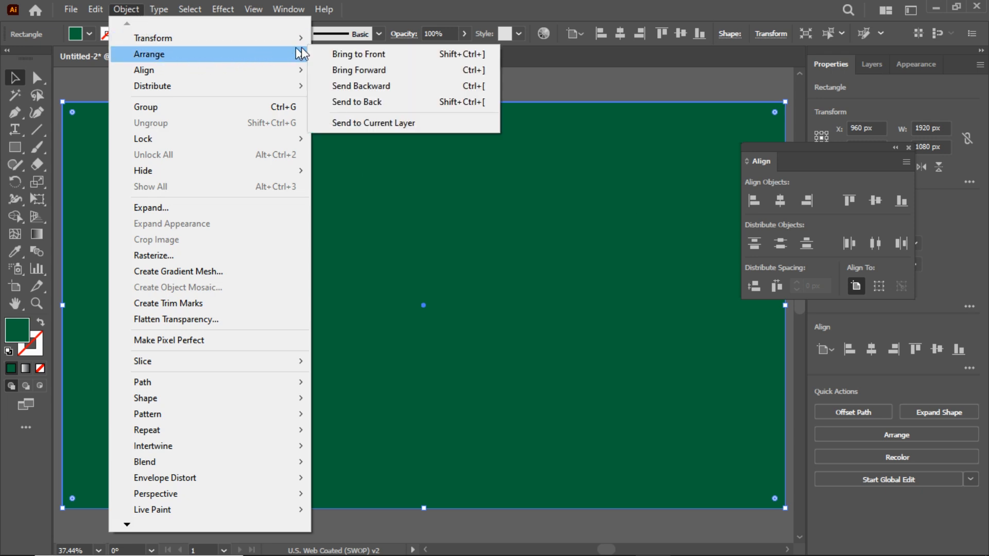
{"action": "left_click", "coordinate": [371, 97]}
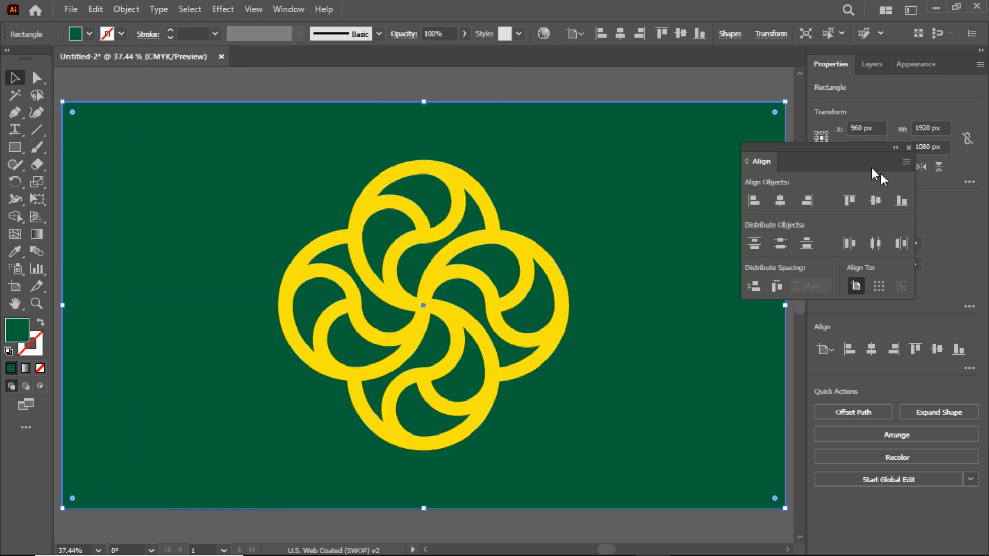
{"action": "left_click_drag", "start_coordinate": [844, 147], "coordinate": [763, 159]}
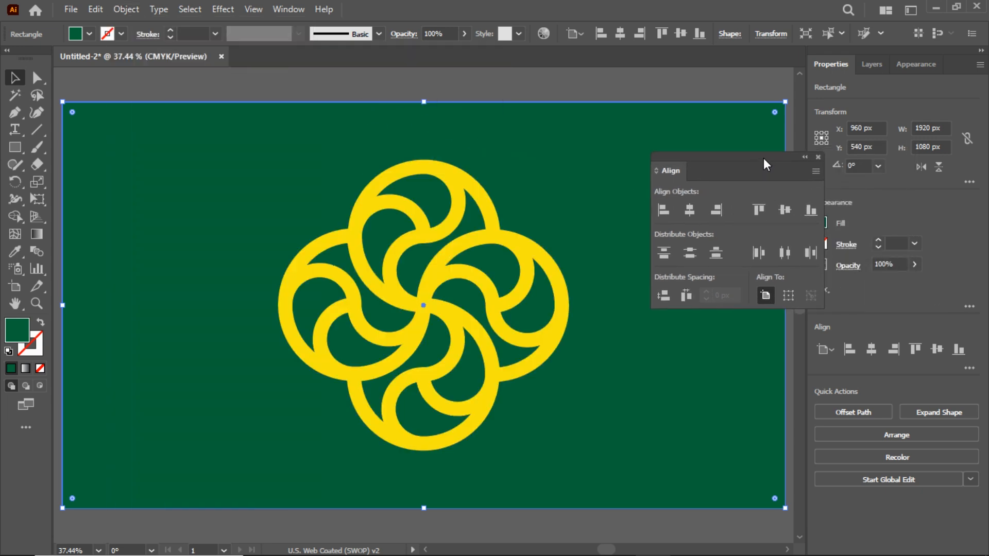
{"action": "left_click", "coordinate": [818, 157]}
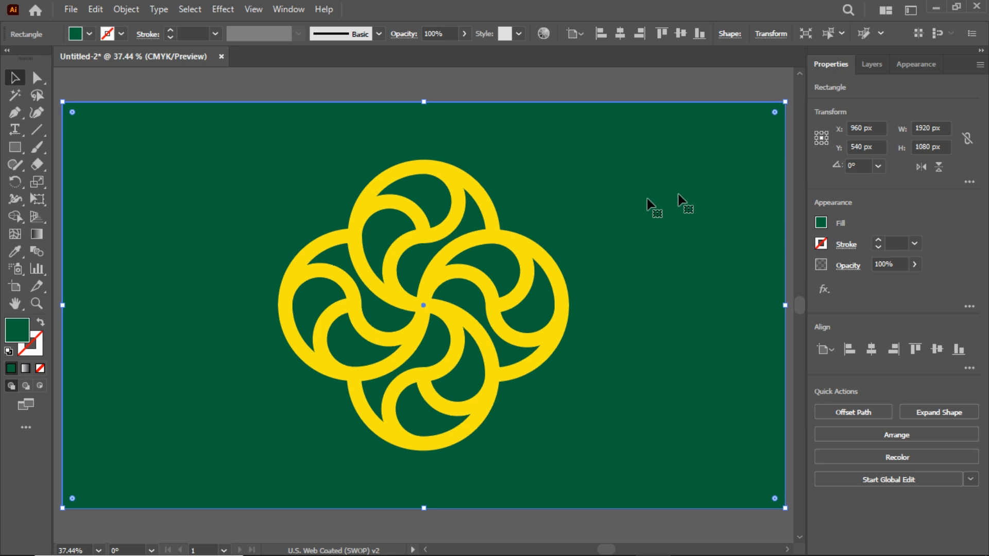
- Recolour the background rectangle to muted dark green 1C3F26 with hue 138°, saturation 55% and brightness 25%, and deselect it
{"action": "double_click", "coordinate": [17, 330]}
{"action": "left_click_drag", "start_coordinate": [792, 277], "coordinate": [766, 276]}
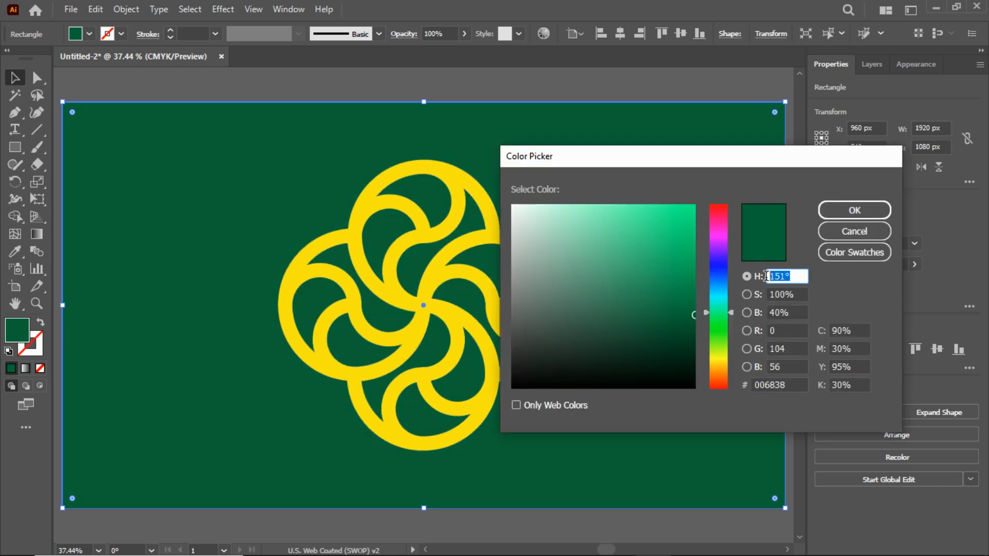
{"action": "type", "text": "1"}
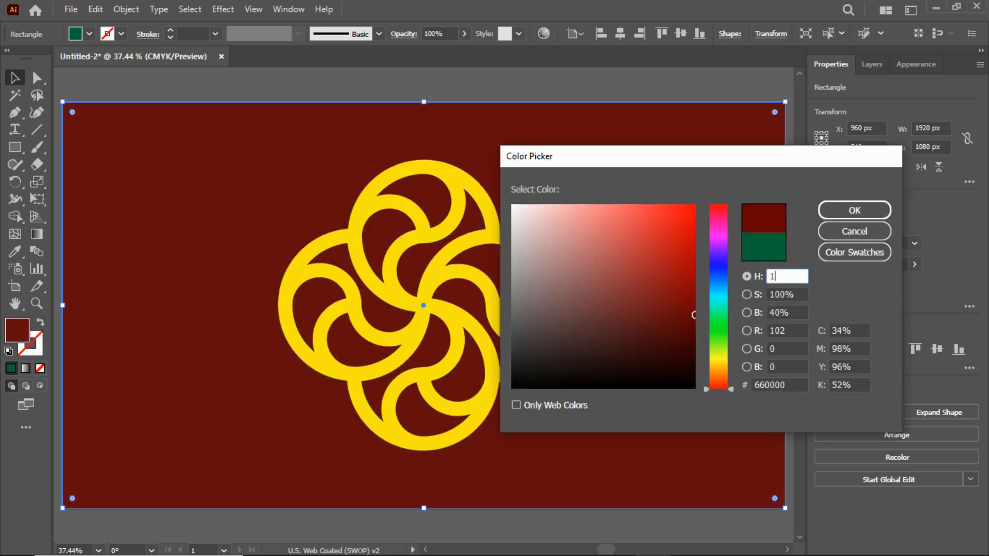
{"action": "type", "text": "38"}
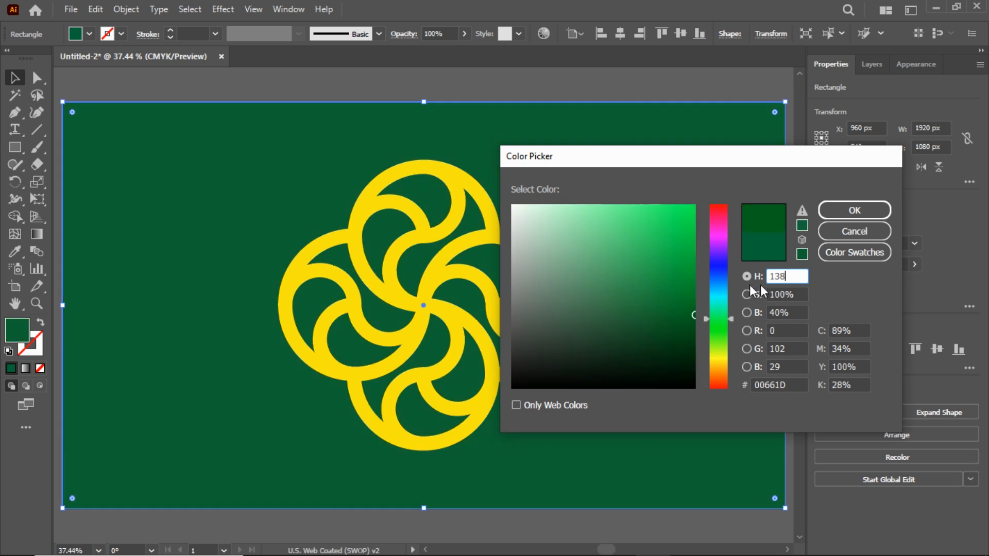
{"action": "left_click_drag", "start_coordinate": [671, 325], "coordinate": [613, 341]}
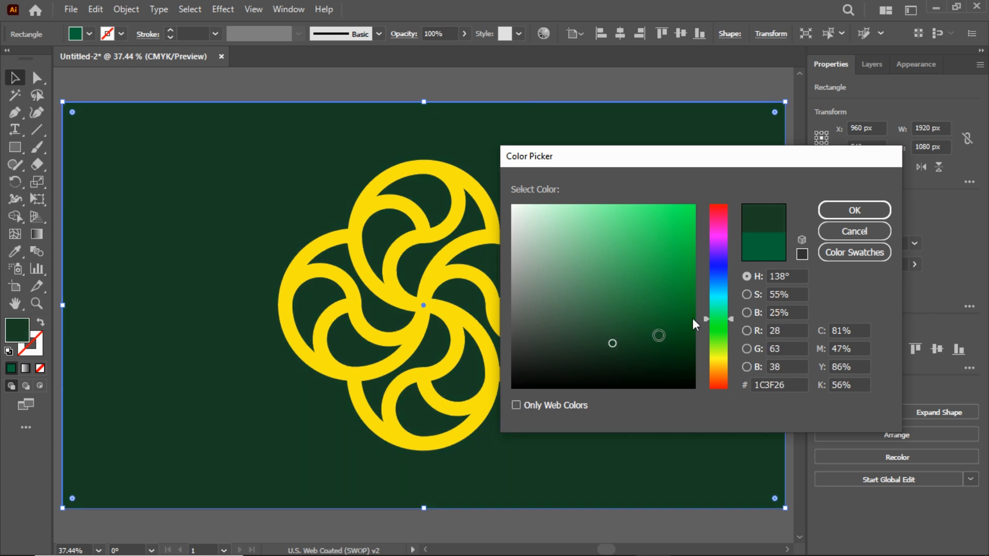
{"action": "left_click", "coordinate": [845, 213]}
{"action": "left_click", "coordinate": [605, 87]}
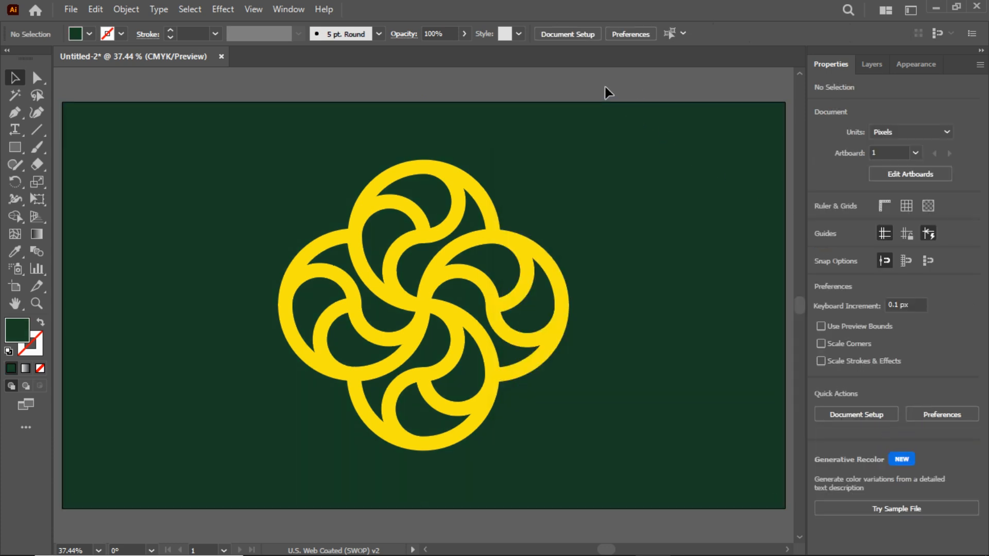
- Enlarge the yellow swirl slightly and proportionally about its centre, and deselect it
{"action": "left_click", "coordinate": [433, 284]}
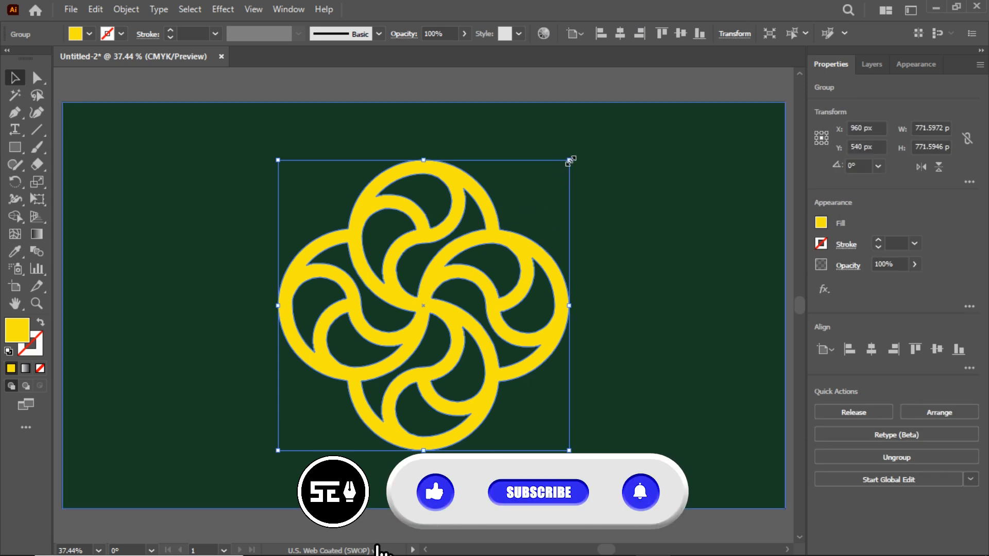
{"action": "left_click_drag", "start_coordinate": [570, 161], "coordinate": [577, 158]}
{"action": "left_click", "coordinate": [505, 92]}
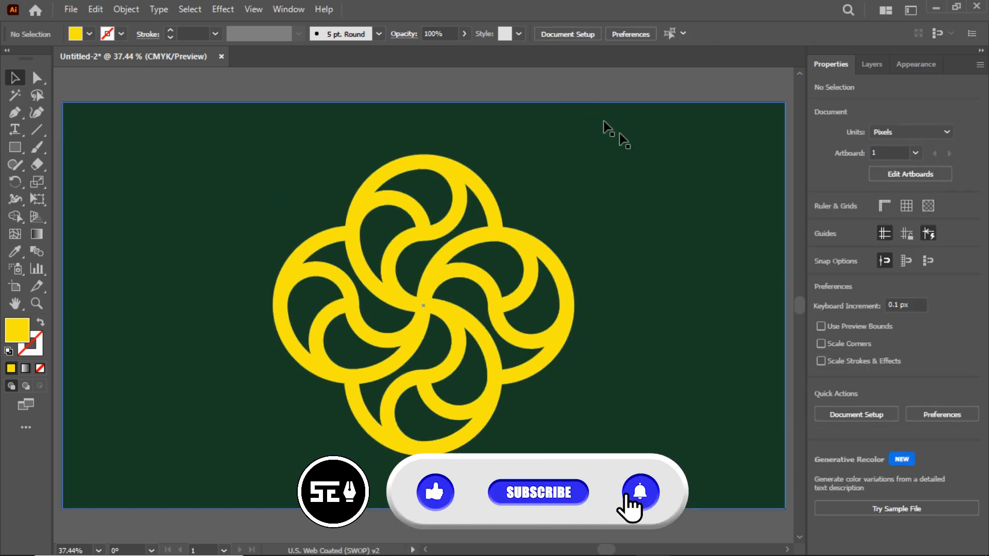